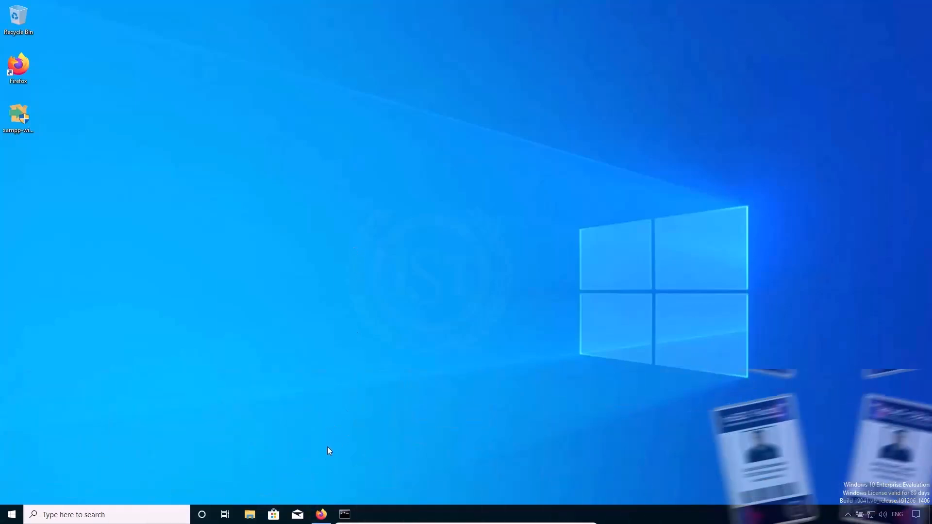
Switch to Firefox and open the Apache Friends XAMPP download page from the "download xampp" search results.
click(321, 513)
scroll(320, 256, up, 3)
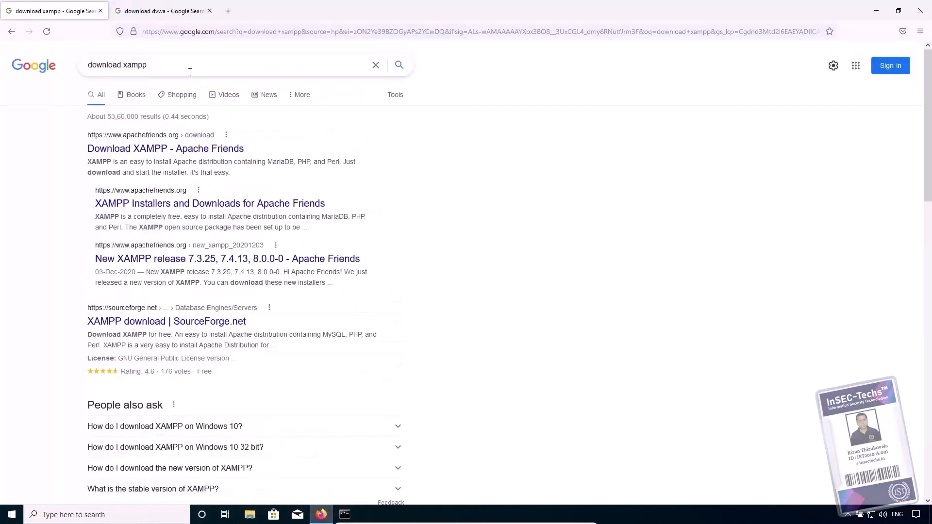
click(188, 66)
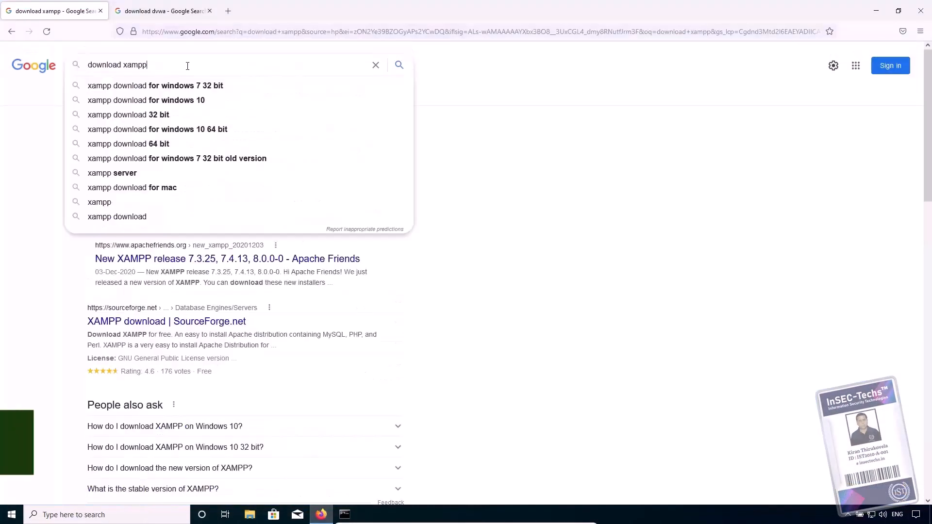
click(561, 185)
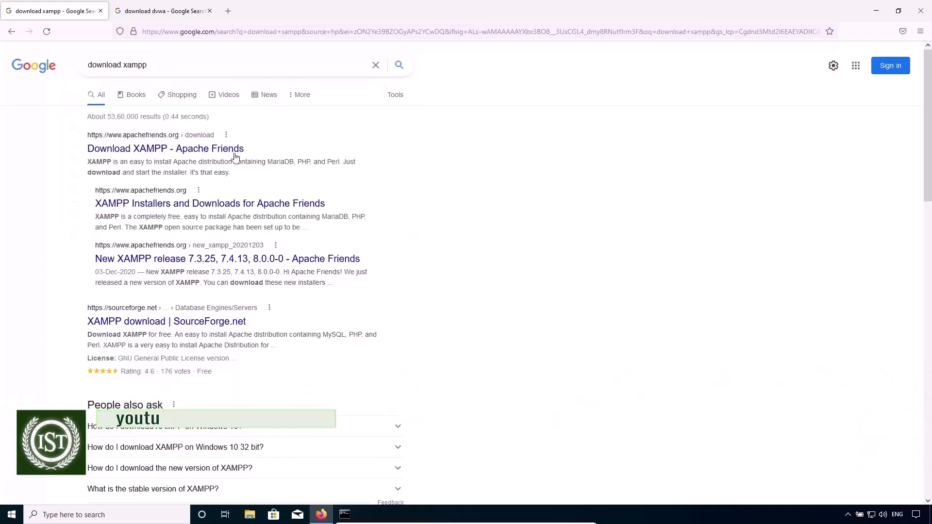
click(185, 153)
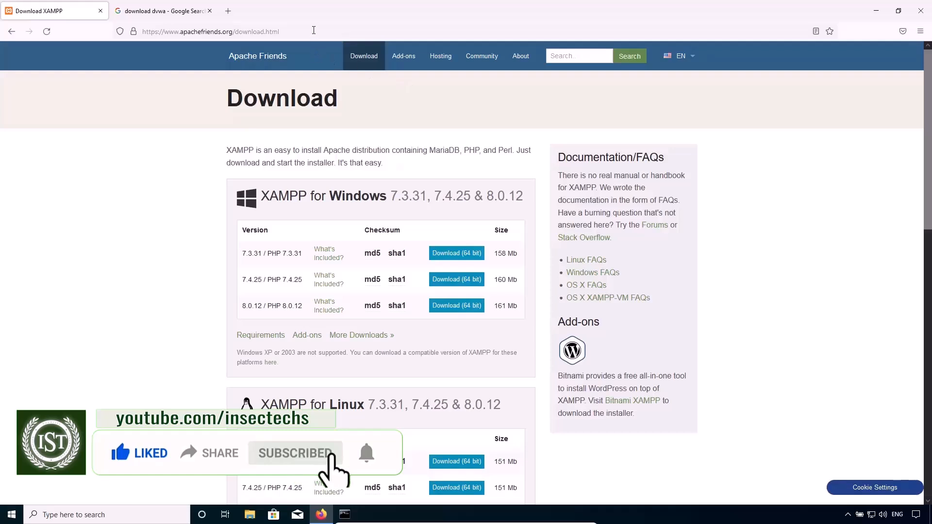
click(313, 30)
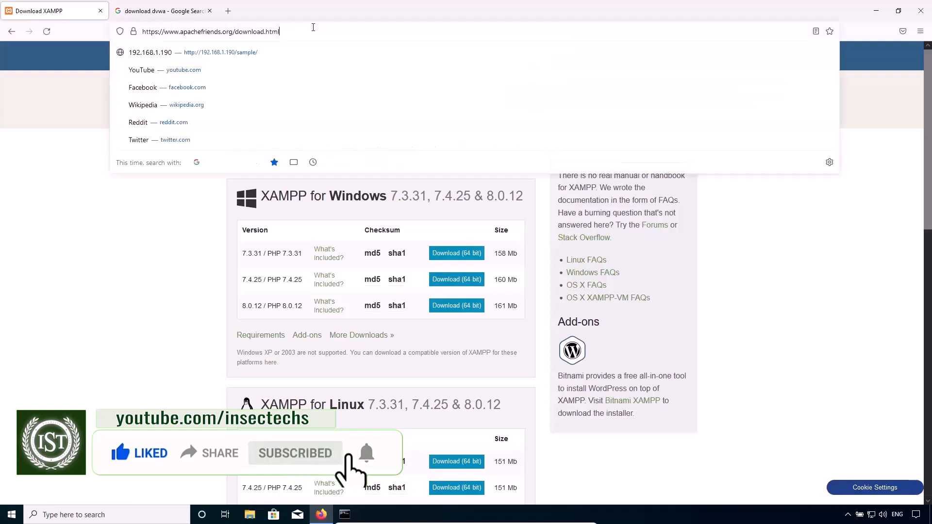
click(844, 328)
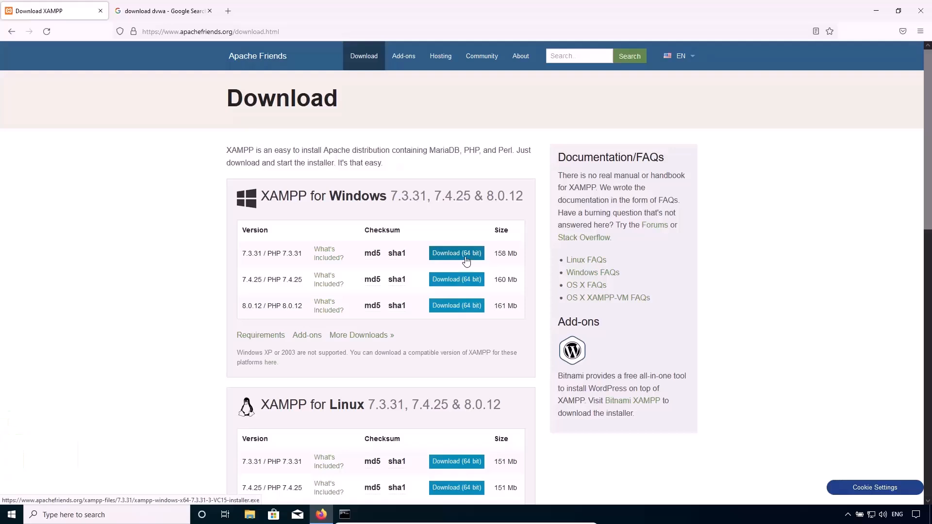
click(330, 516)
click(330, 516)
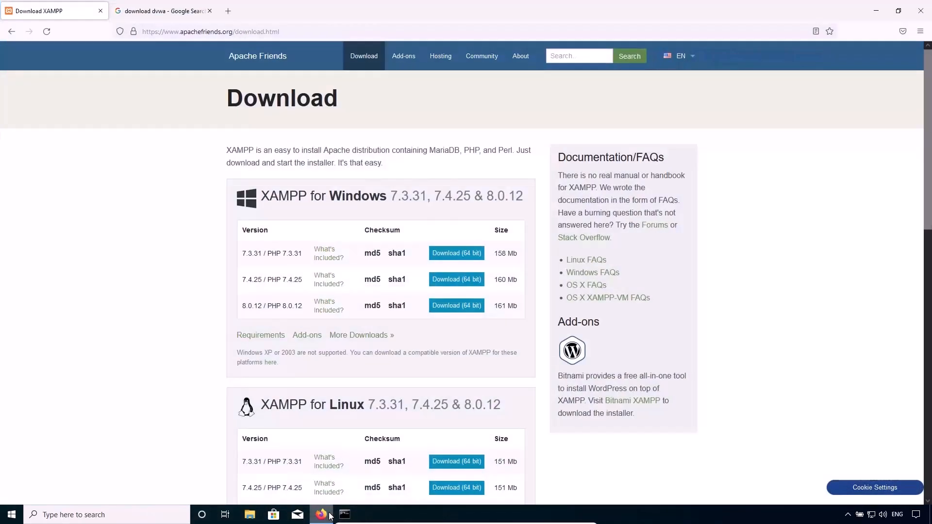
click(455, 254)
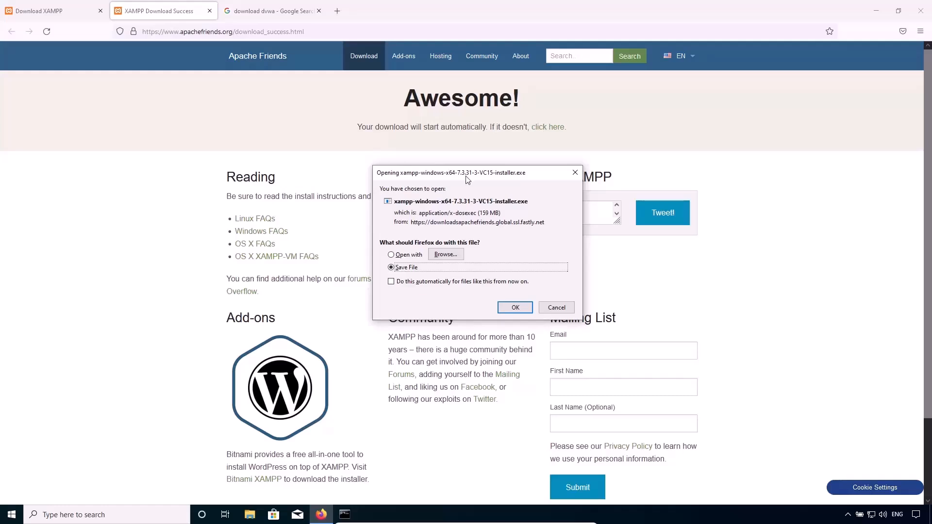
drag(467, 176, 412, 161)
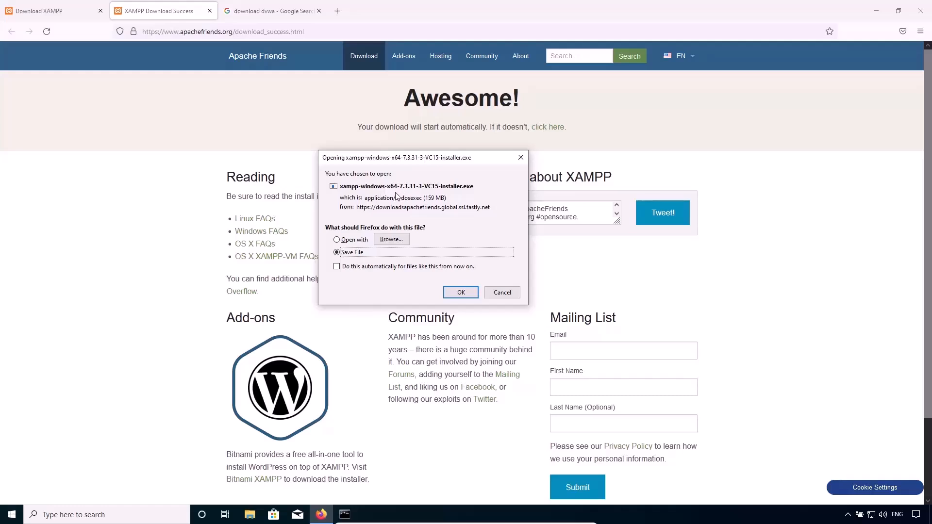
click(493, 292)
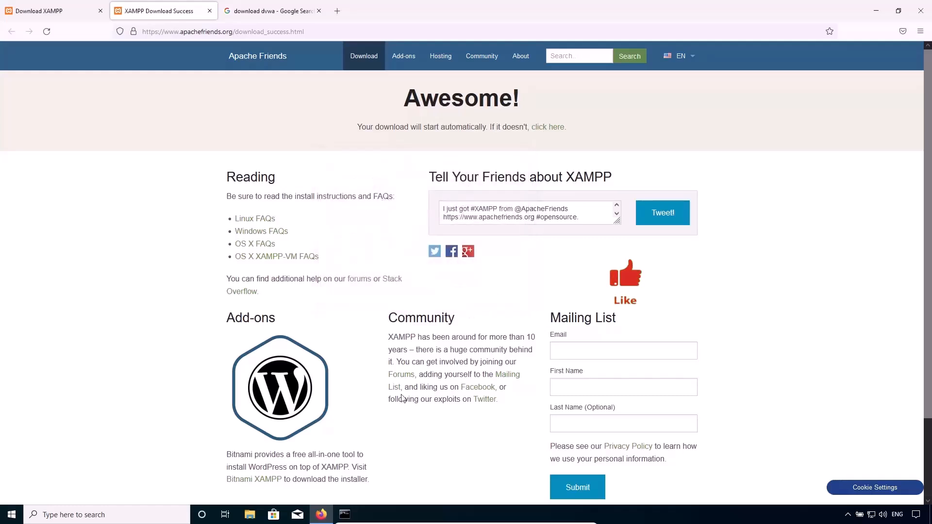
Open the Desktop folder in File Explorer and display its contents as large icons.
click(250, 516)
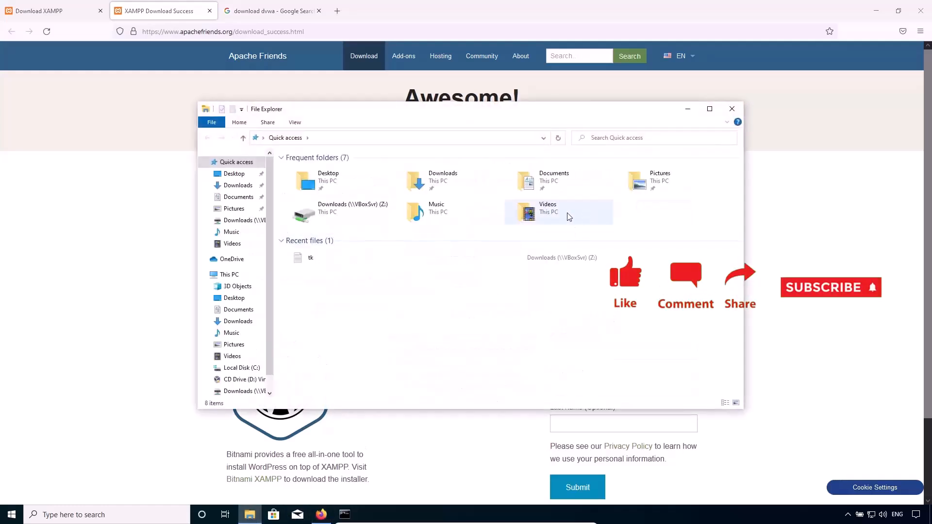
click(236, 173)
click(316, 169)
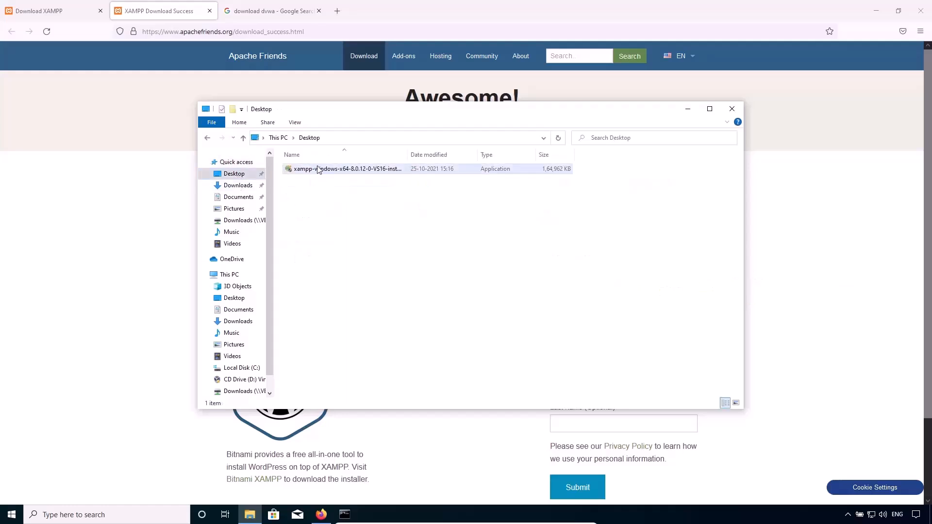
click(296, 124)
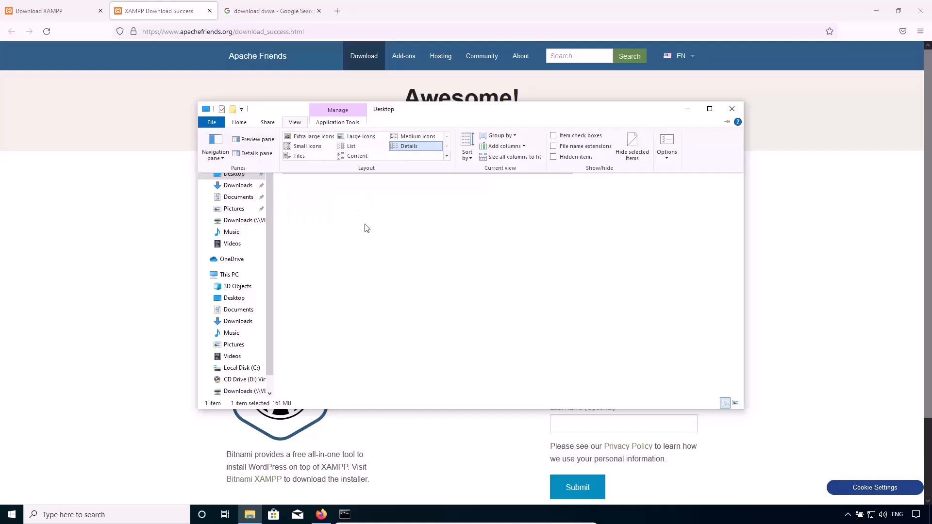
click(361, 137)
click(357, 239)
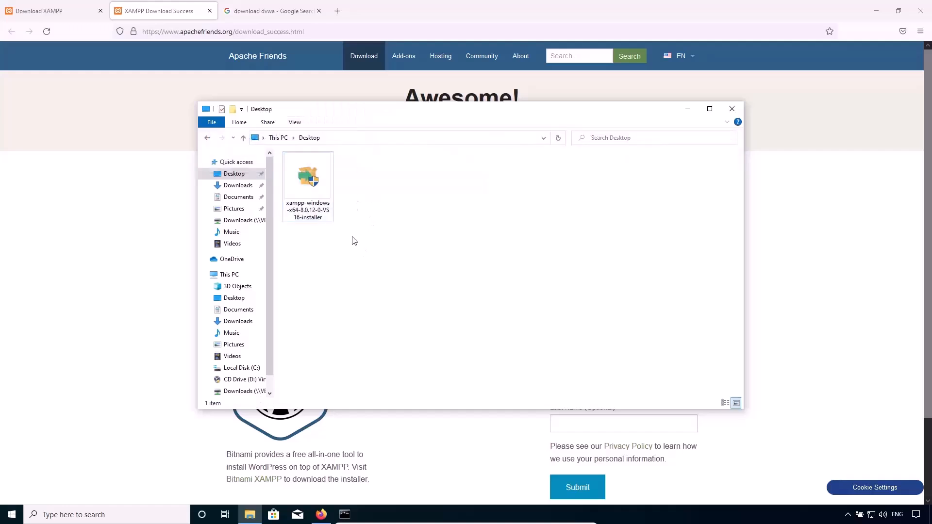
Launch xampp-windows-x64-8.0.12-0-VS16-installer with elevated permission and dismiss its User Account Control warning.
click(321, 194)
double_click(321, 194)
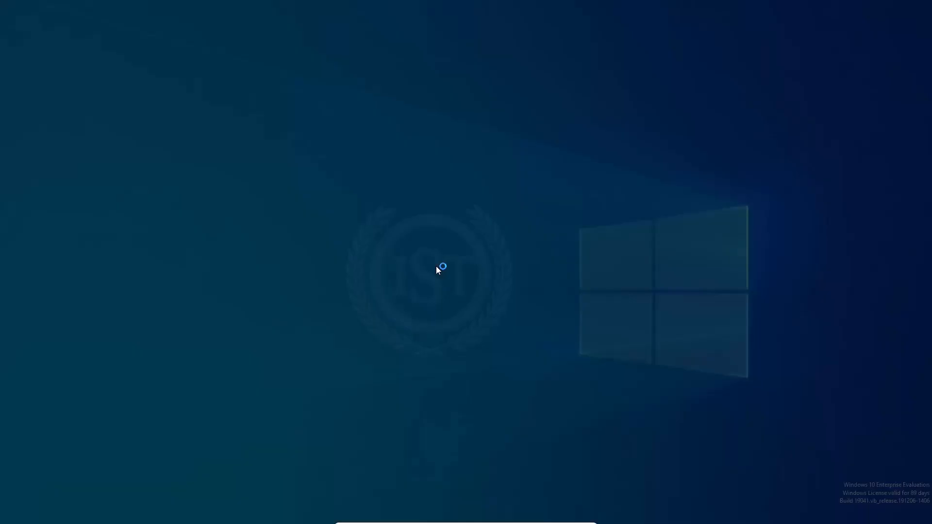
click(405, 355)
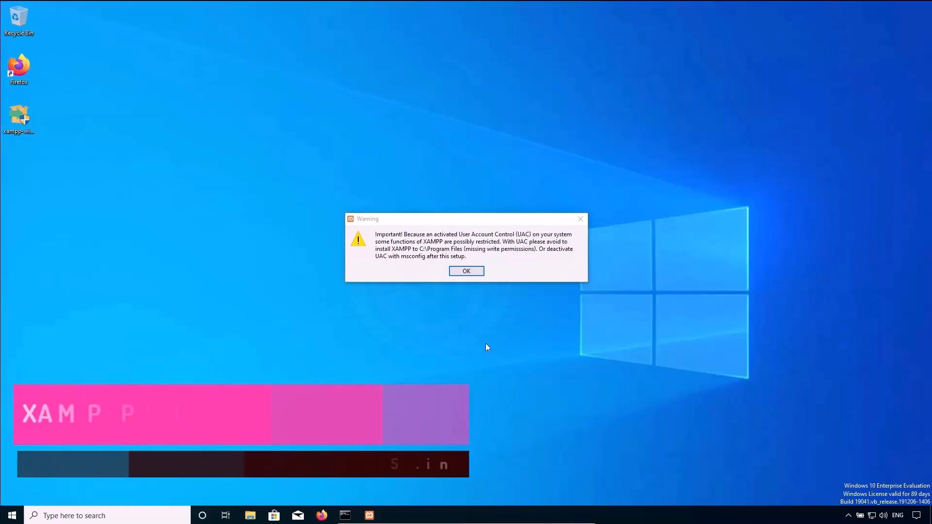
click(470, 271)
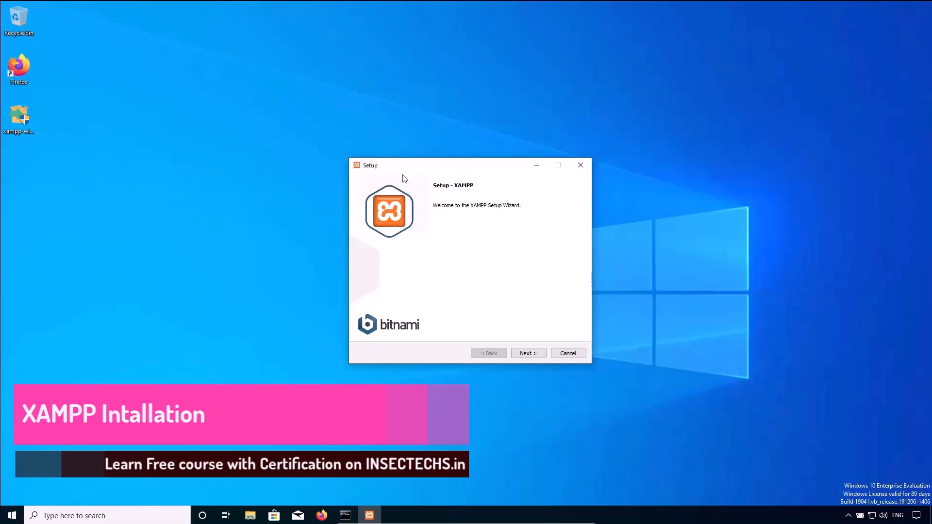
Proceed through the XAMPP setup, keeping all components selected and C:\xampp as the installation folder.
click(539, 295)
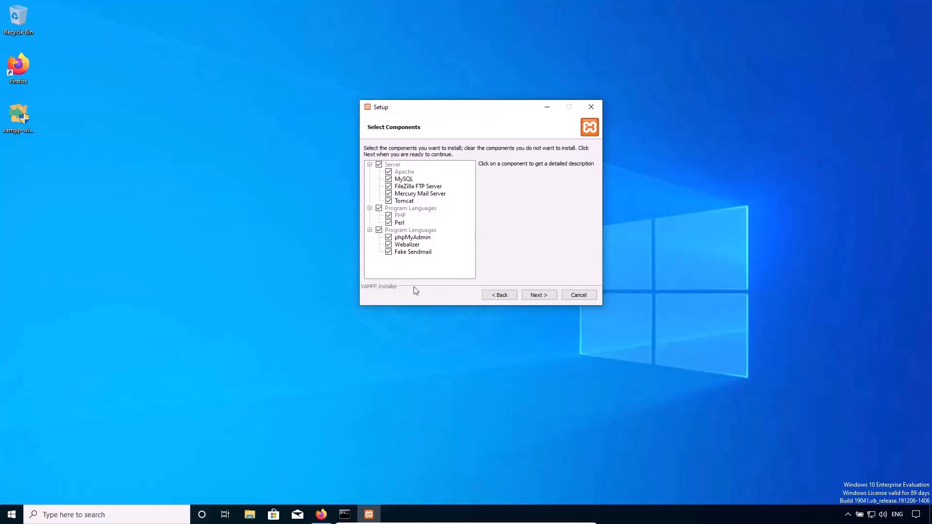
click(532, 296)
drag(443, 162, 391, 167)
click(441, 159)
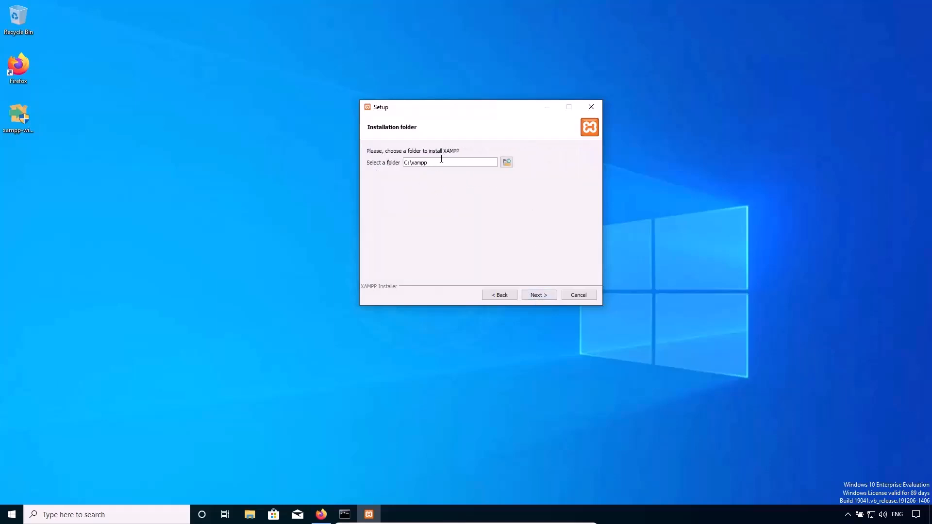
drag(394, 159, 392, 159)
click(537, 295)
click(538, 295)
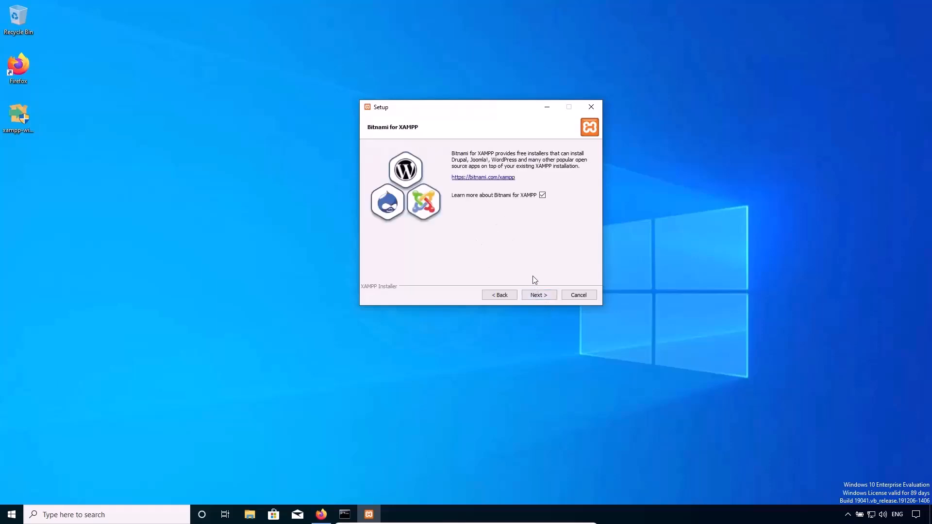
Install XAMPP, minimizing the Bitnami web page, and finish the setup with the option to start the Control Panel enabled.
click(536, 293)
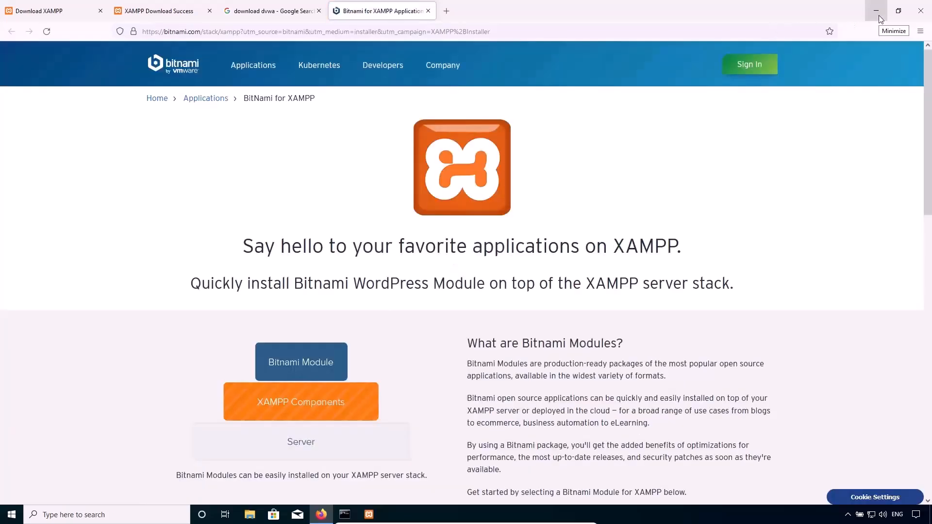
click(878, 10)
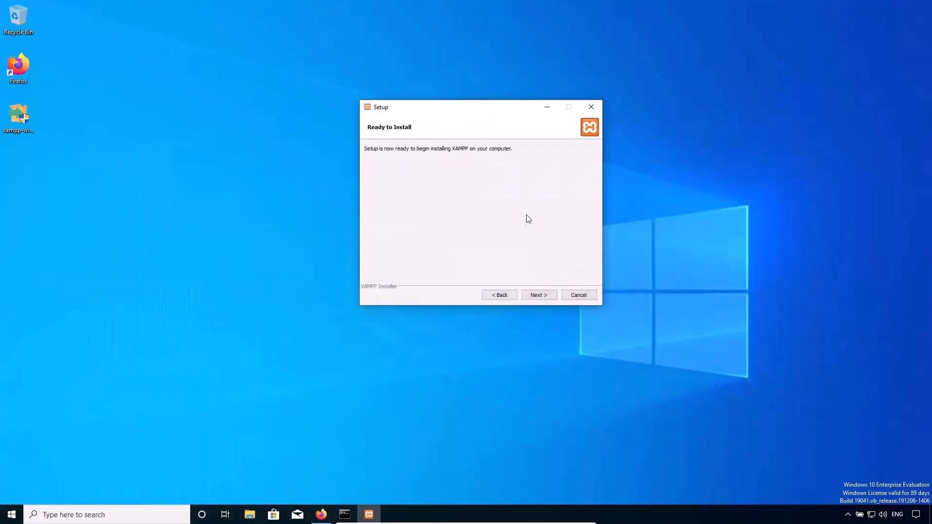
click(538, 294)
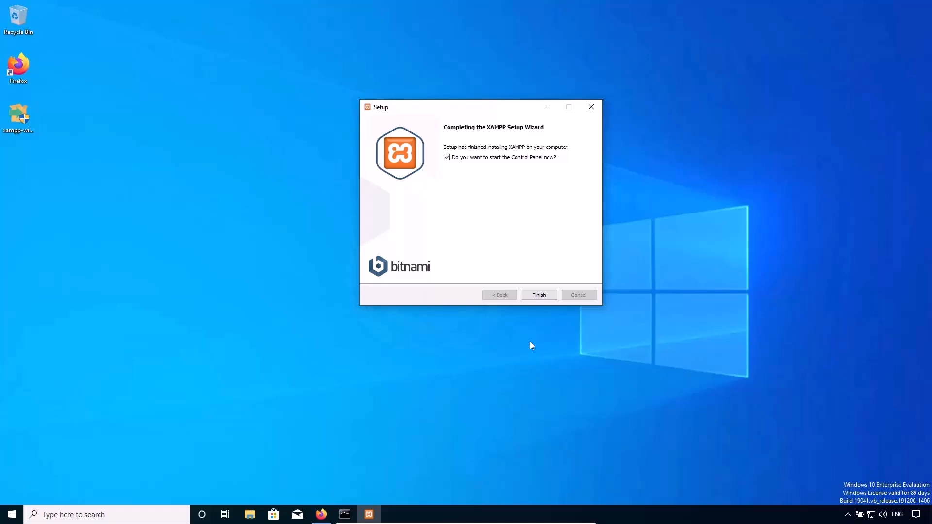
click(540, 296)
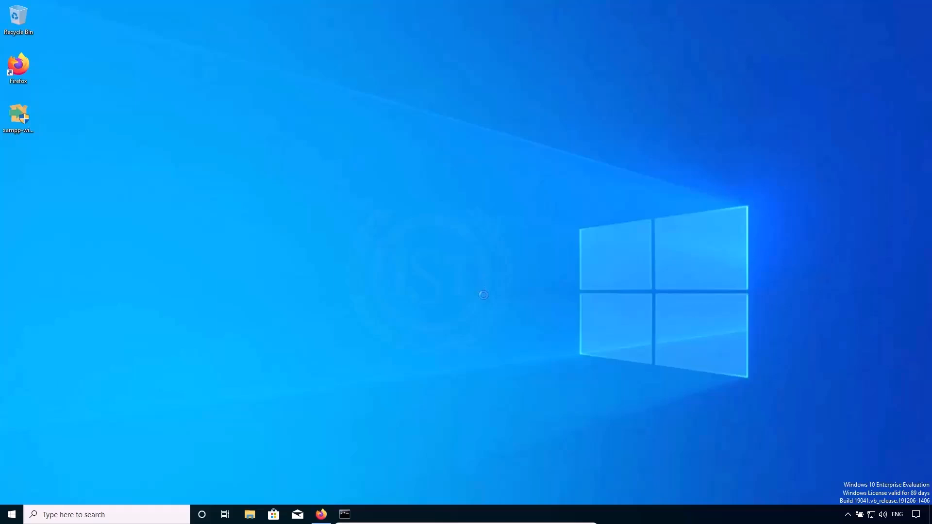
Open the XAMPP Control Panel, start the Apache and MySQL modules, and minimize the panel.
right_click(483, 295)
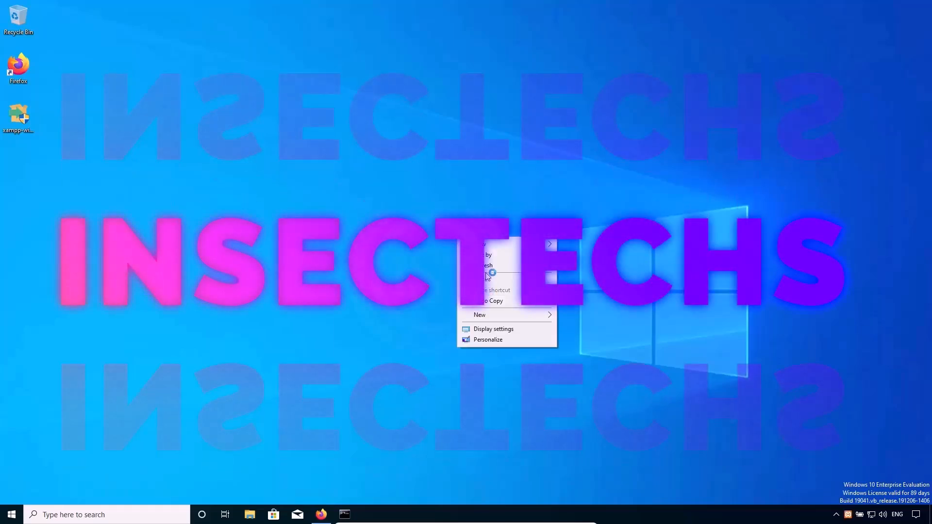
click(281, 337)
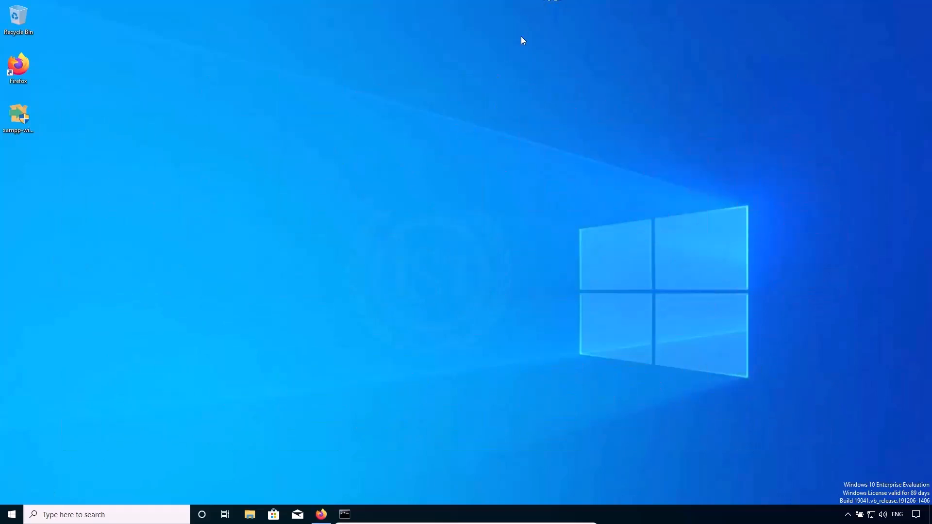
click(12, 515)
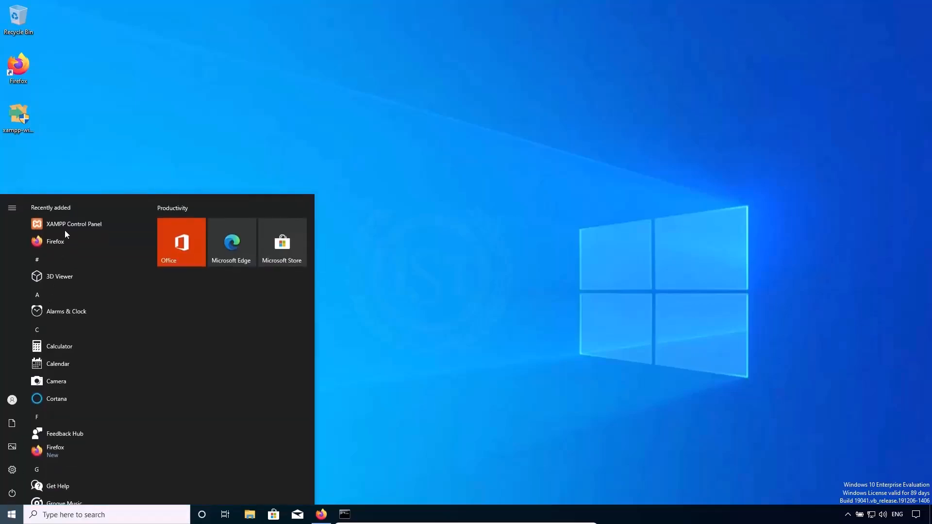
click(65, 225)
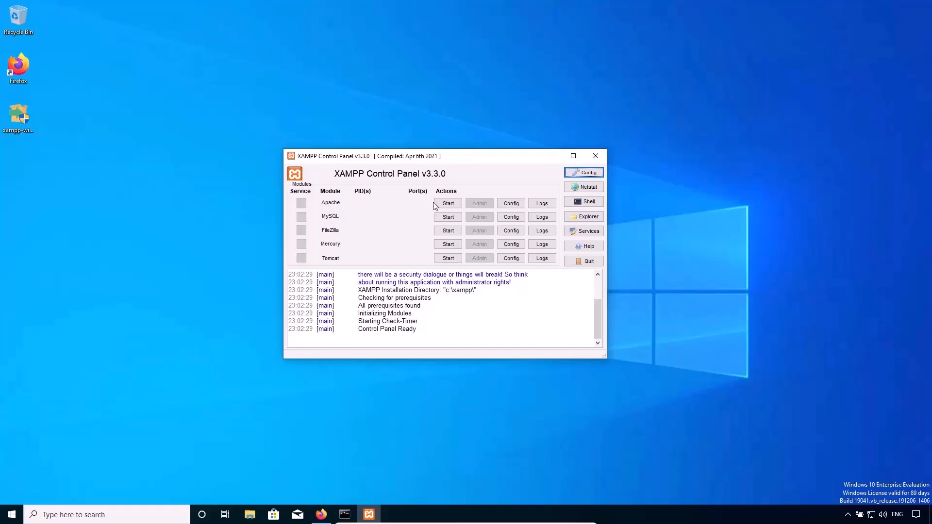
click(446, 204)
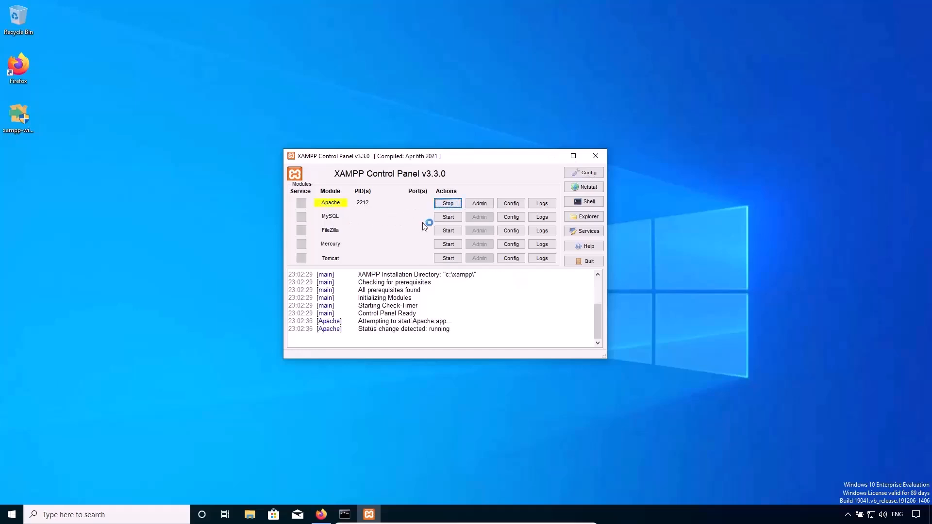
click(449, 218)
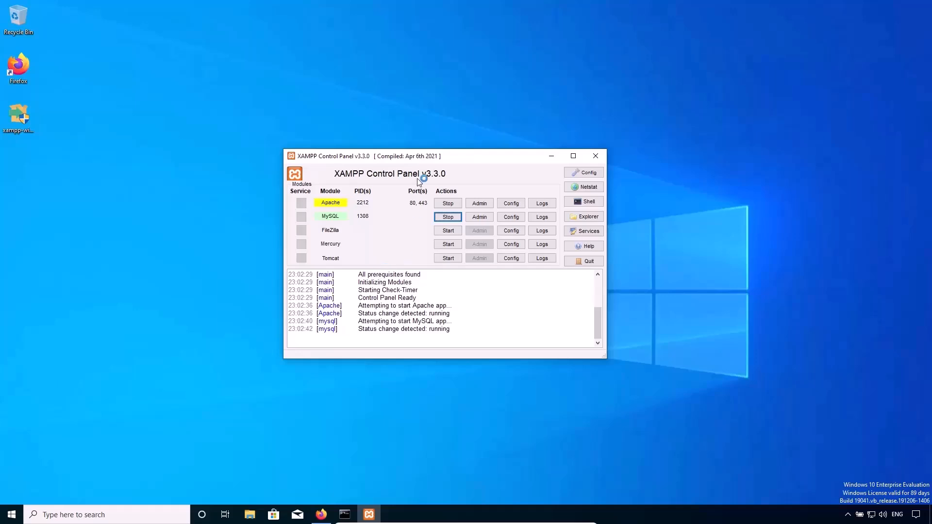
click(552, 157)
Switch to Command Prompt, allow Apache HTTP Server through the firewall on private networks, and run ipconfig.
click(345, 515)
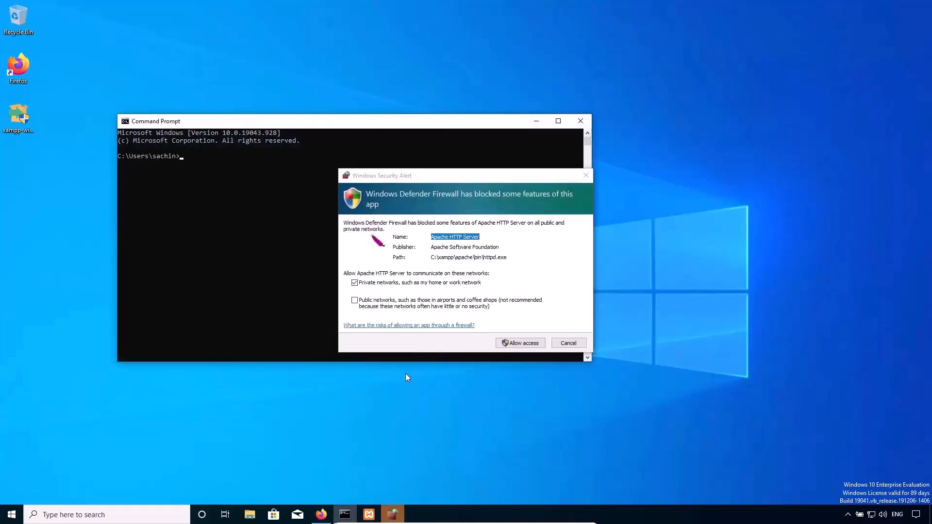
click(529, 343)
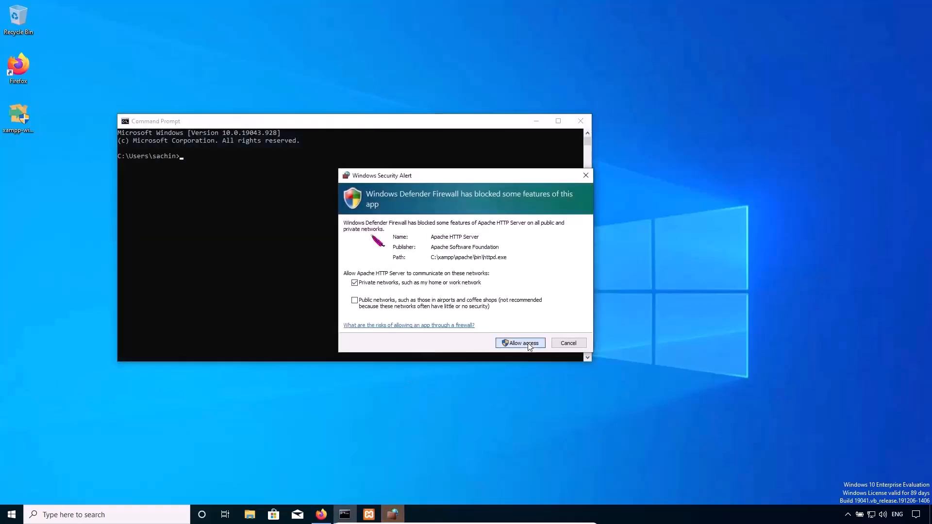
drag(233, 125, 326, 153)
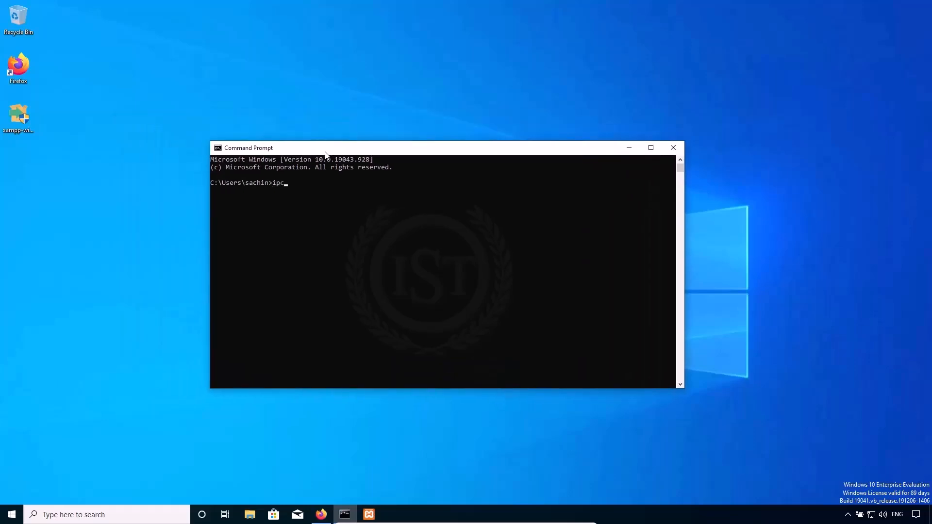
text(ipconfig)
key(Return)
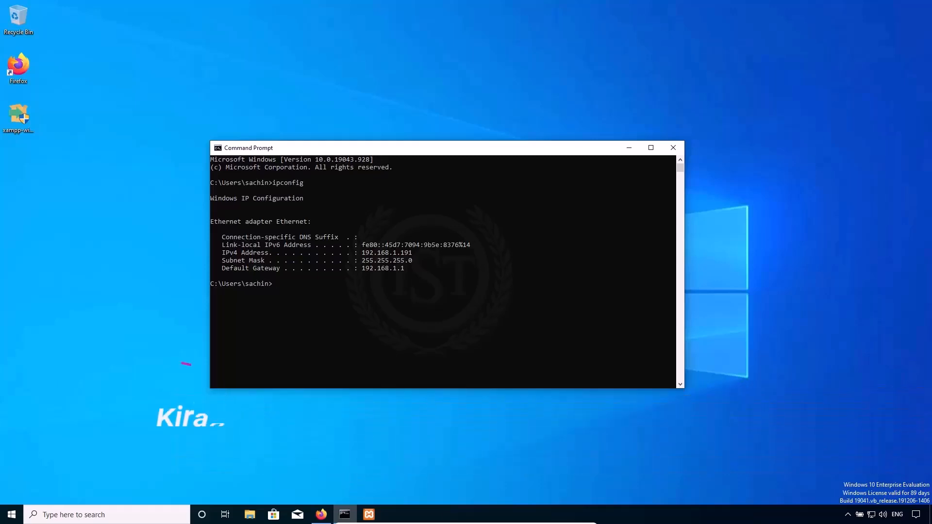
Switch to Firefox on the Kali Linux machine, load 192.168.1.191, maximize the window and look through the XAMPP dashboard.
mouse_move(557, 521)
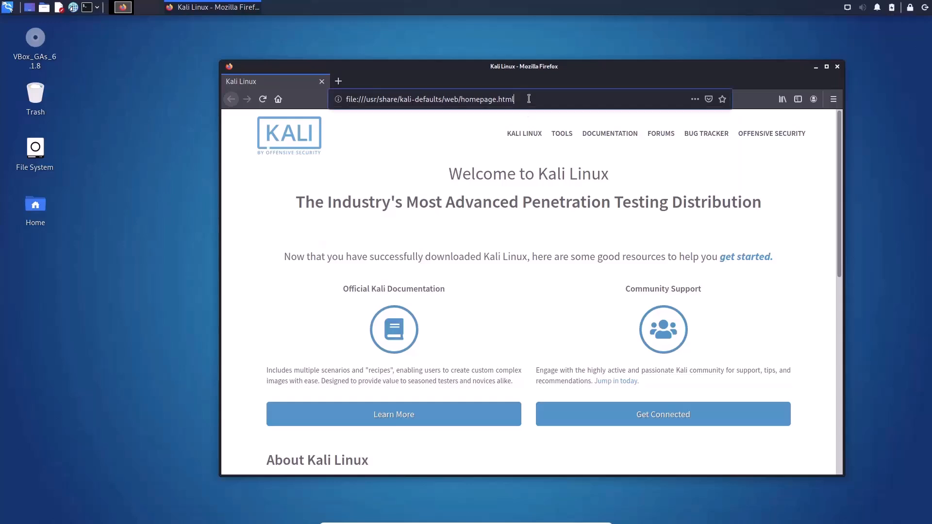
click(528, 98)
text(192.168.1.190)
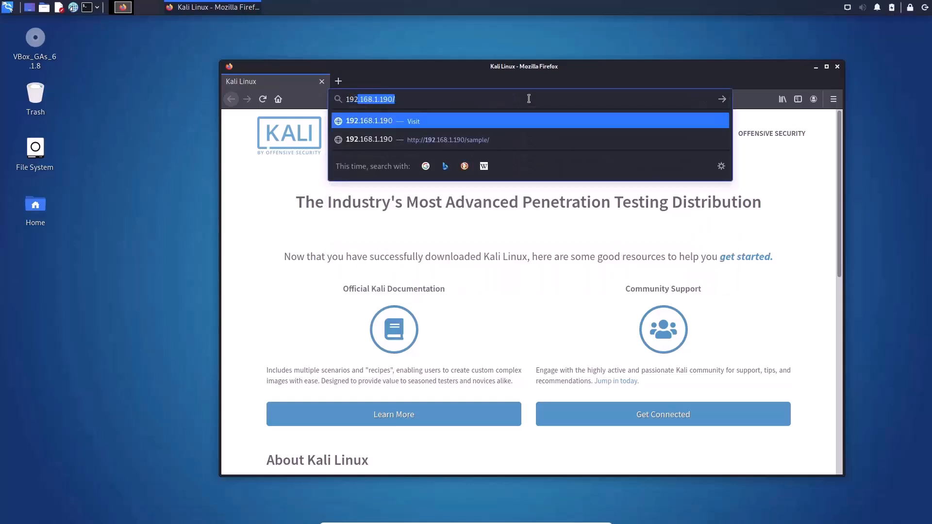
key(BackSpace)
text(168.1.191)
key(Return)
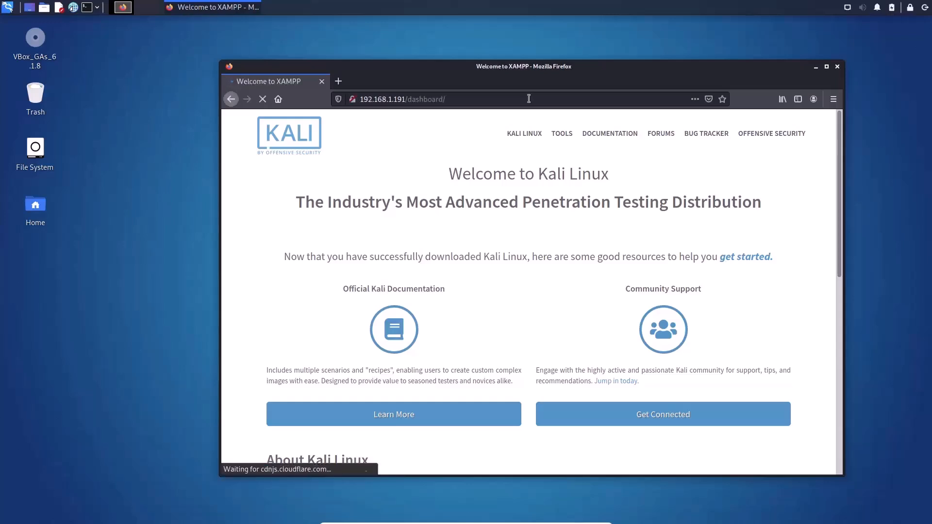
click(826, 66)
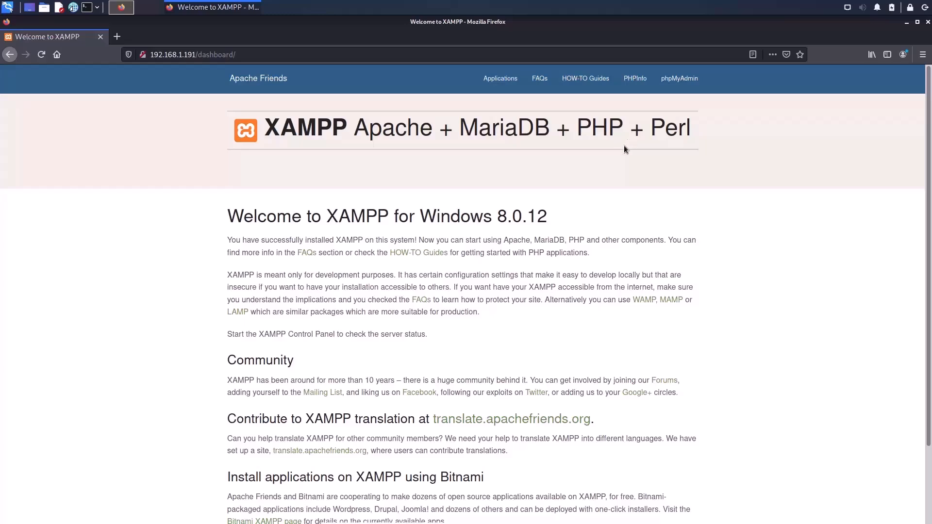
scroll(359, 223, down, 3)
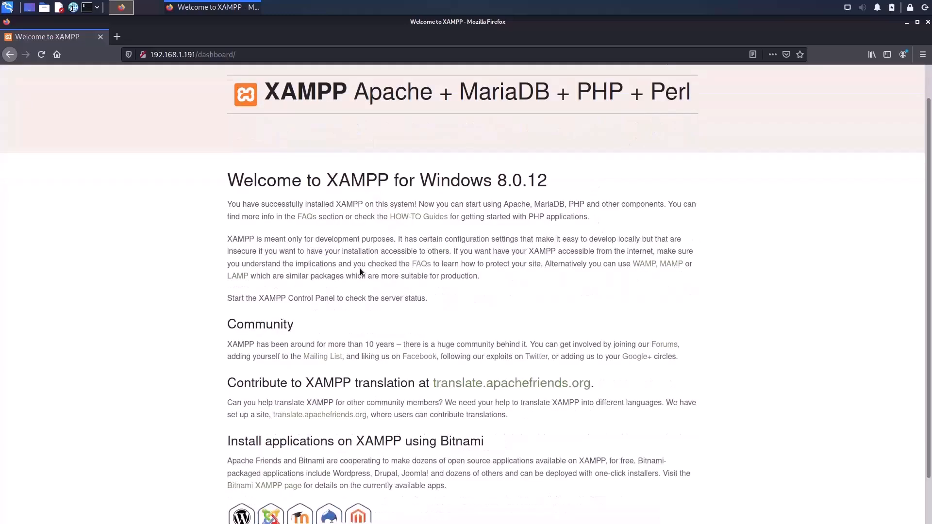
scroll(368, 305, up, 3)
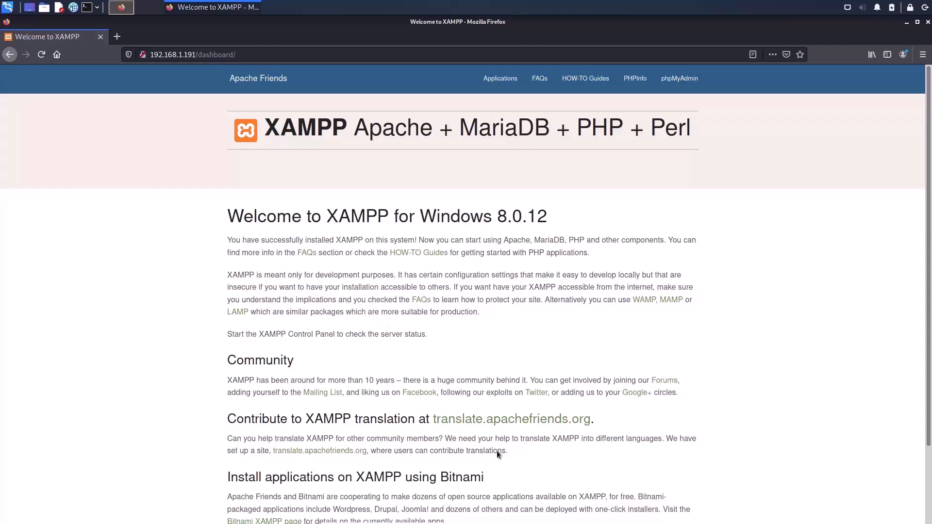
scroll(495, 443, down, 3)
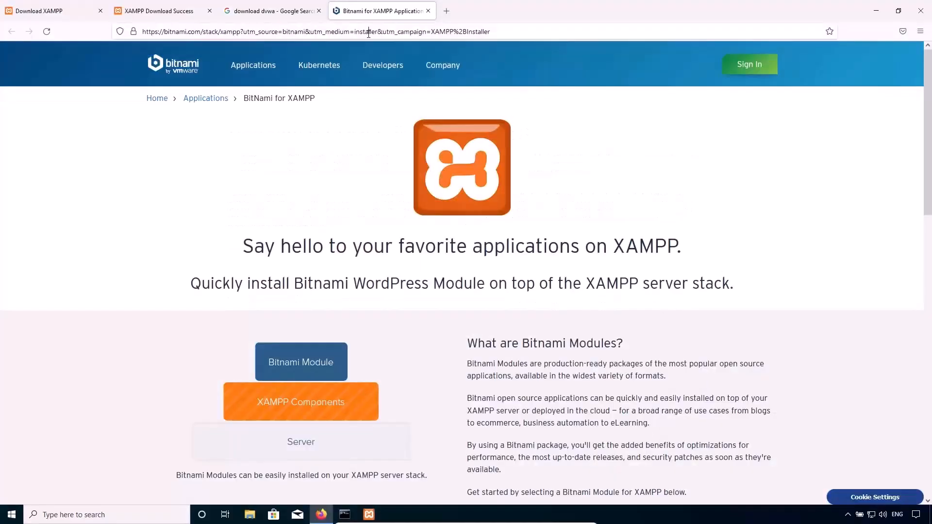
Switch to Firefox on Windows, load localhost, view the PHPInfo page from the XAMPP dashboard and close it.
click(368, 32)
text(l)
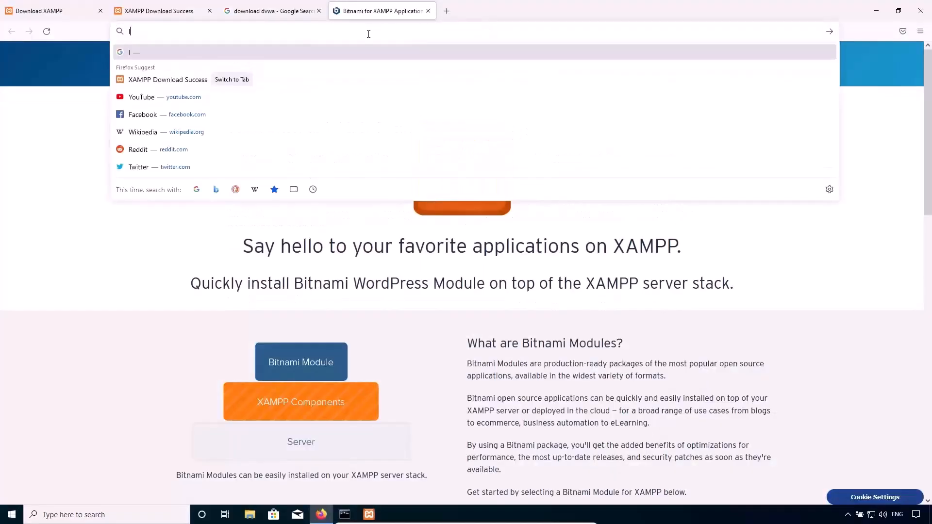
text(ocalhost)
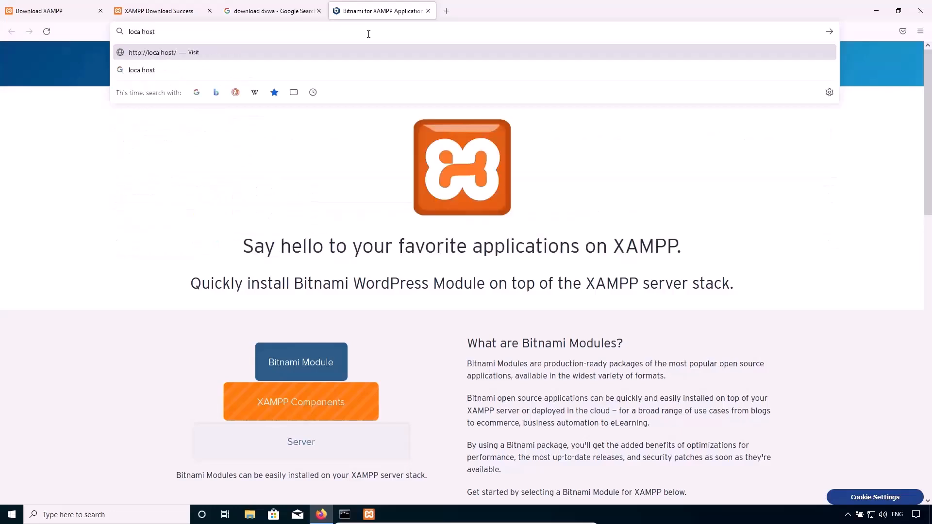
key(Return)
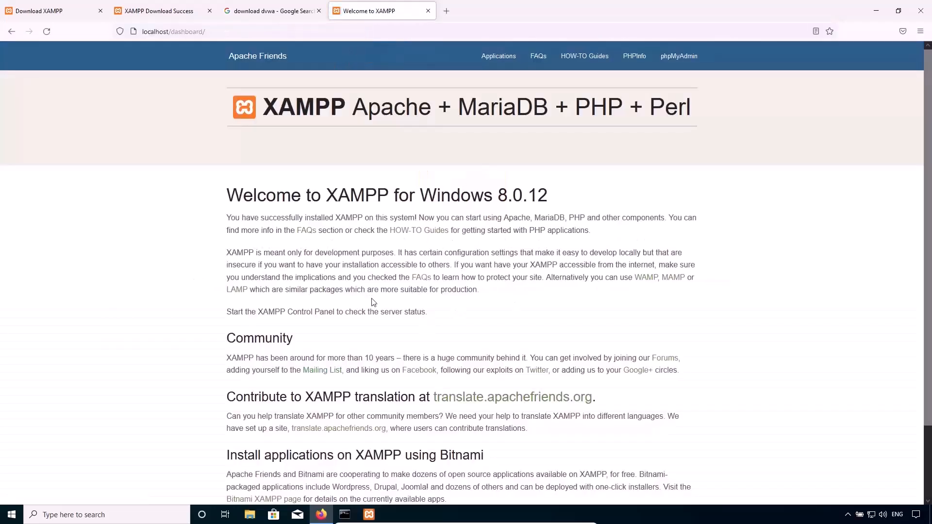
click(626, 57)
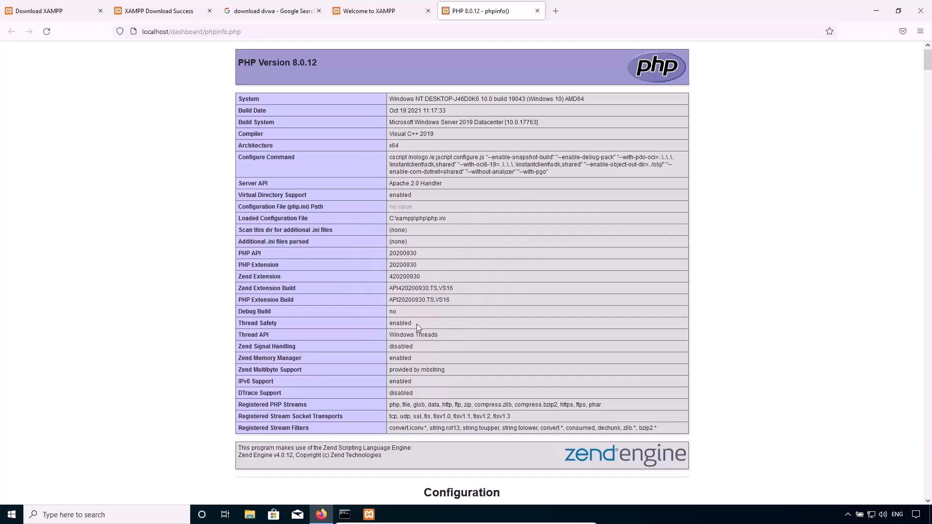
click(537, 11)
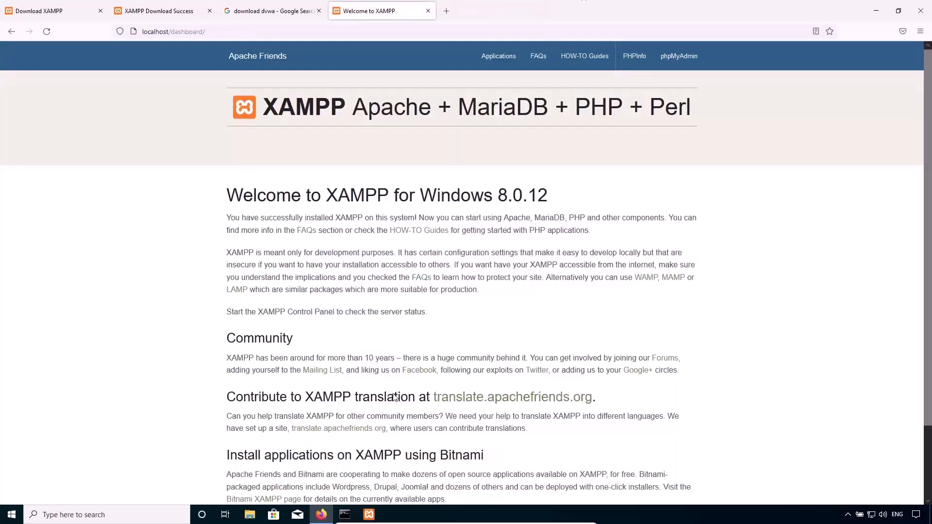
Open File Explorer maximized, browse to C:\xampp\htdocs and select the xampp folder there.
click(250, 515)
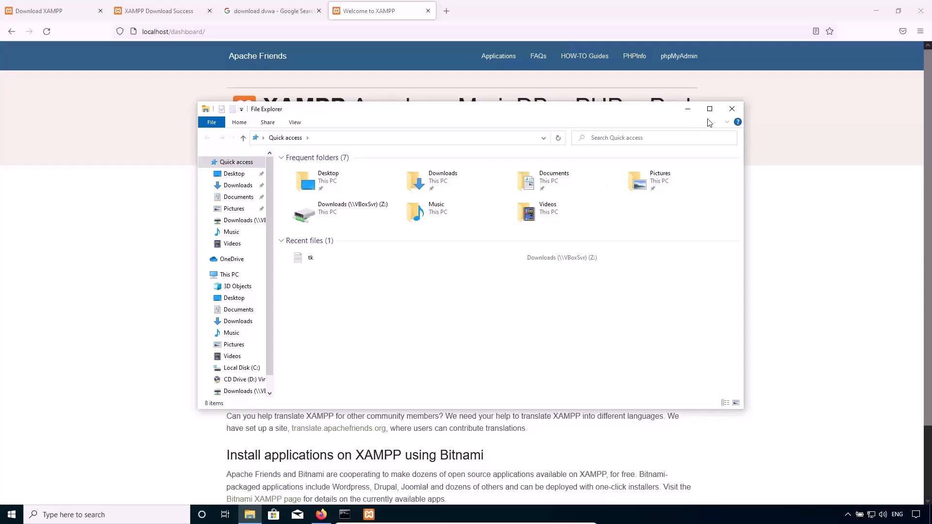
click(709, 109)
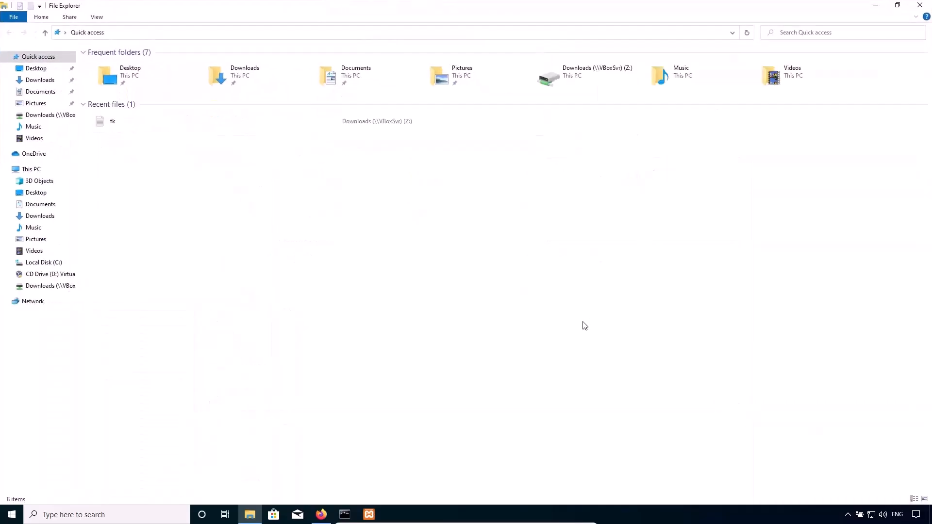
click(30, 169)
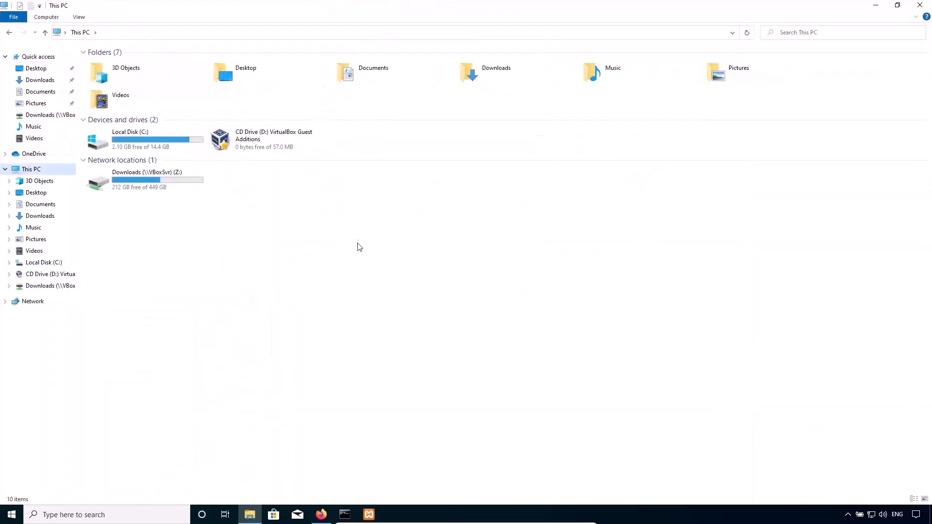
double_click(152, 138)
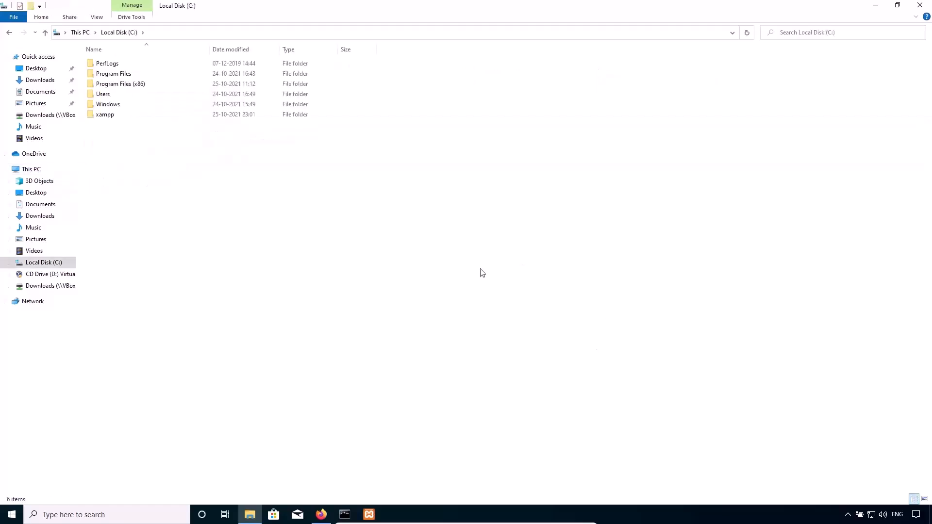
double_click(117, 116)
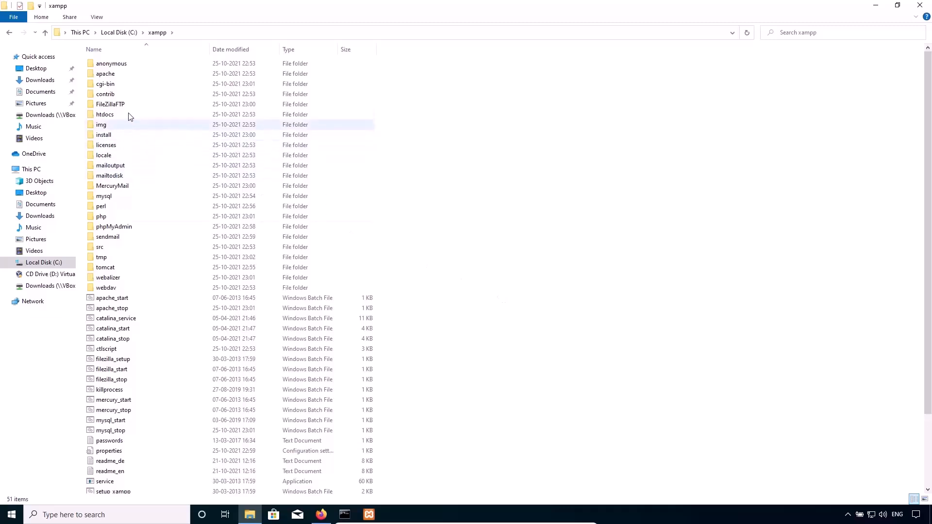
double_click(105, 114)
key(x)
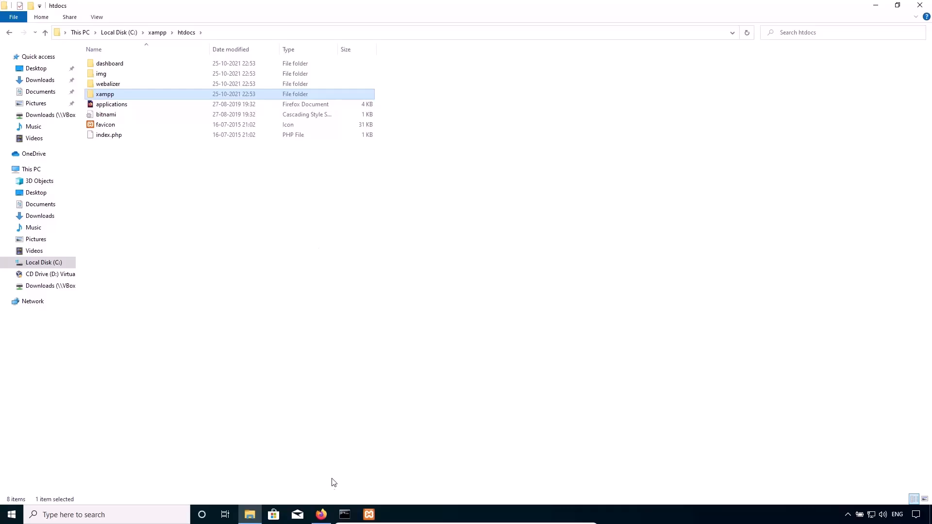
Switch back to Firefox and open the dvwa.co.uk site from the "download dvwa" Google results.
click(321, 513)
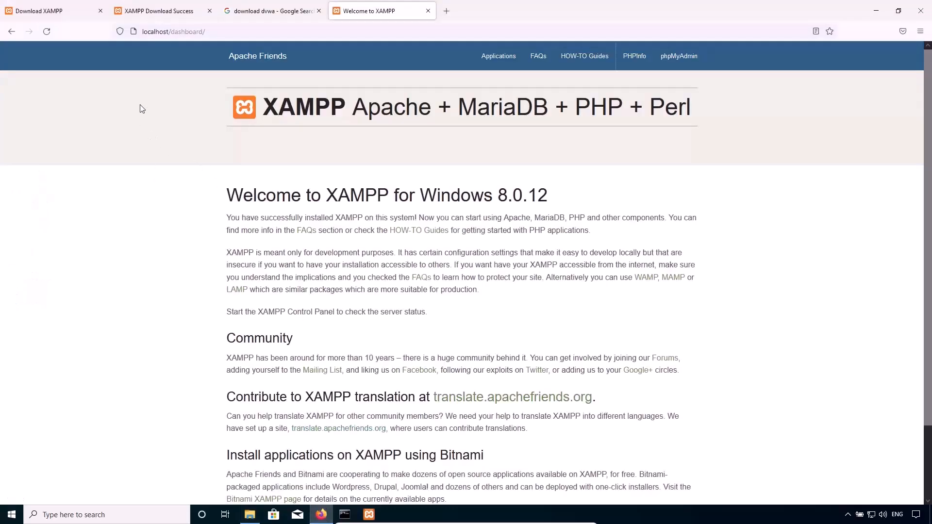
click(148, 13)
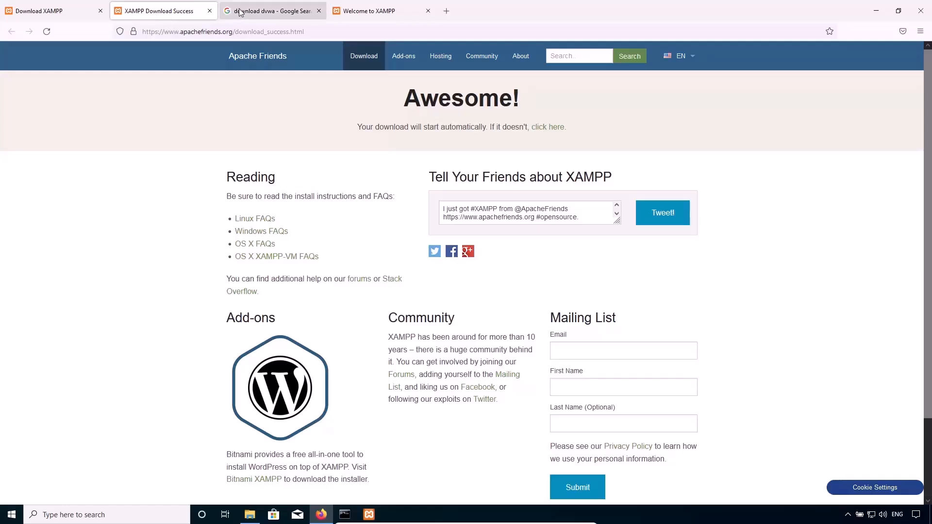
click(241, 15)
click(199, 72)
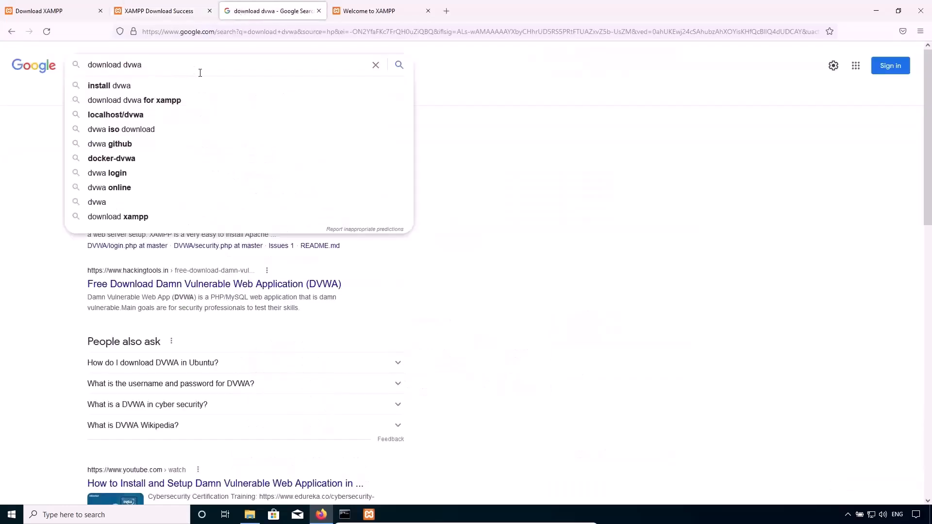
click(590, 275)
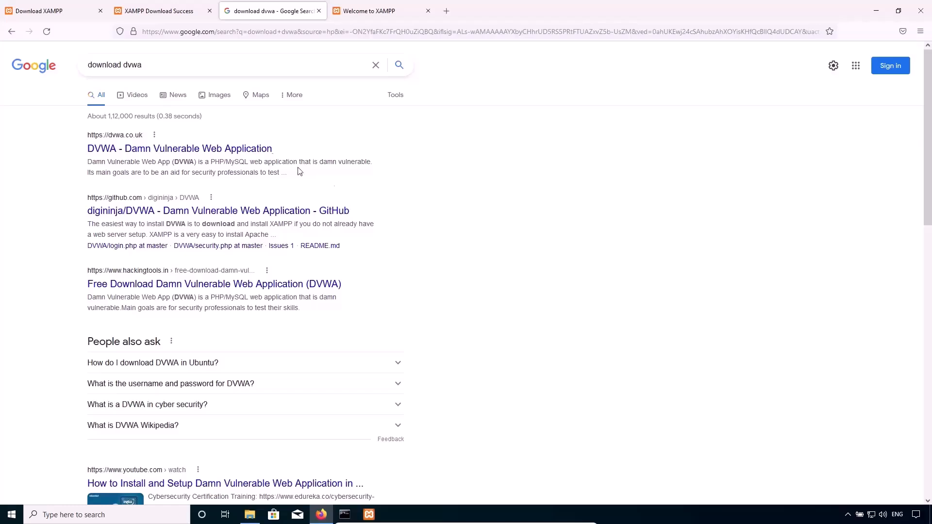
click(154, 149)
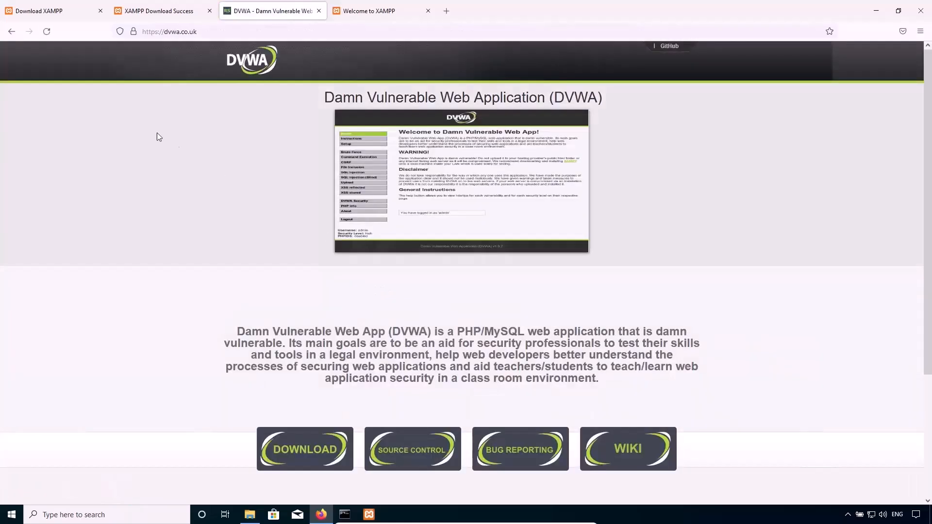
Download DVWA-master.zip from the DVWA website, choosing to save the file.
scroll(179, 210, down, 2)
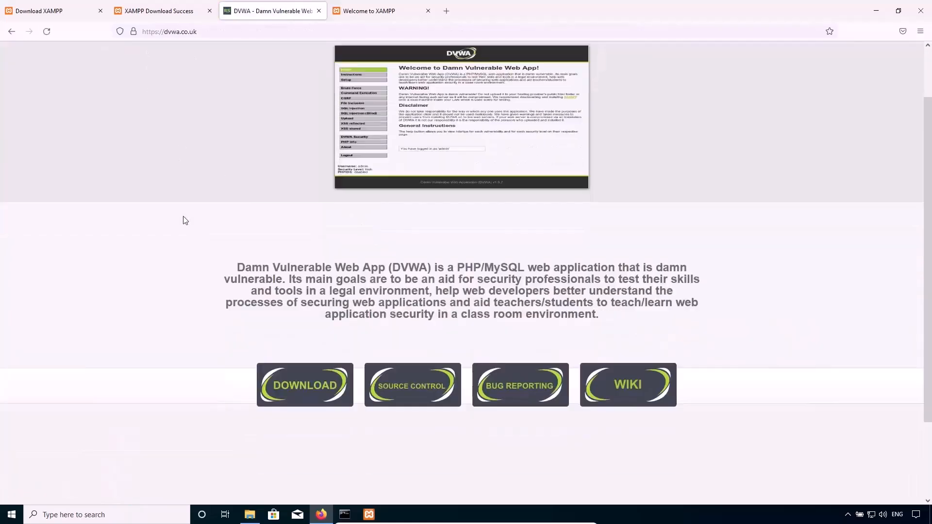
scroll(134, 229, down, 1)
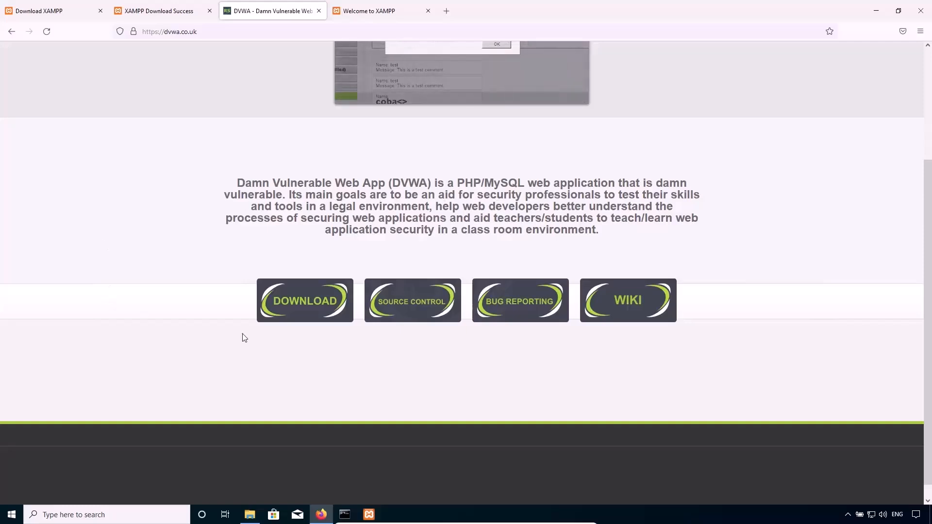
click(301, 306)
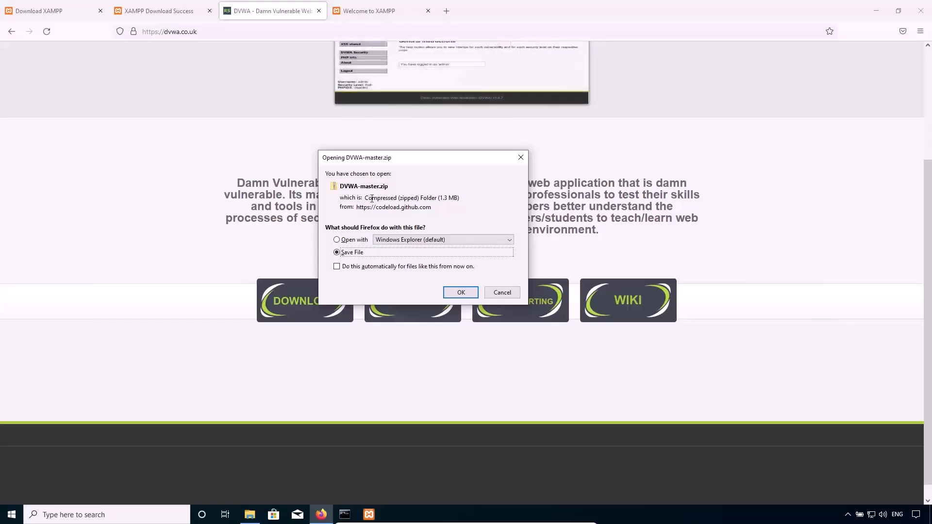
click(460, 293)
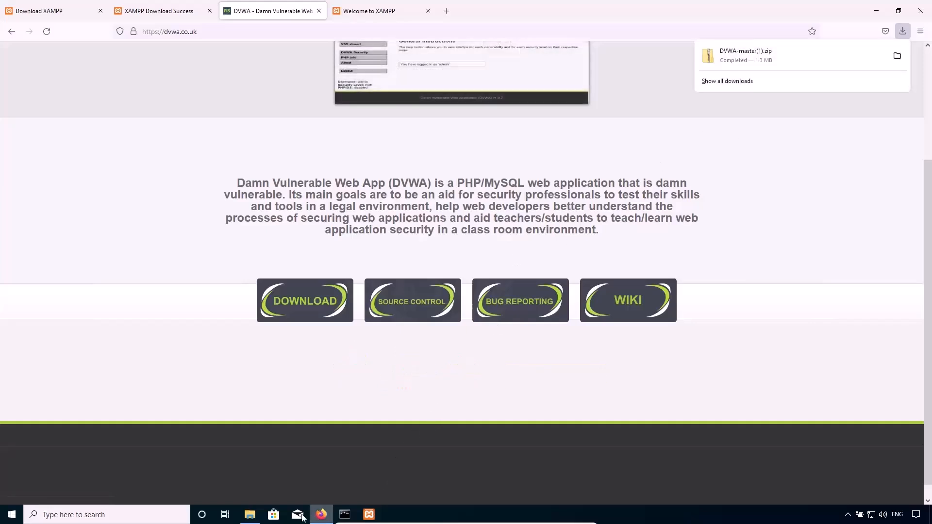
Switch to File Explorer, open the extracted DVWA-master folder in Downloads and copy the DVWA-master folder inside it.
click(258, 511)
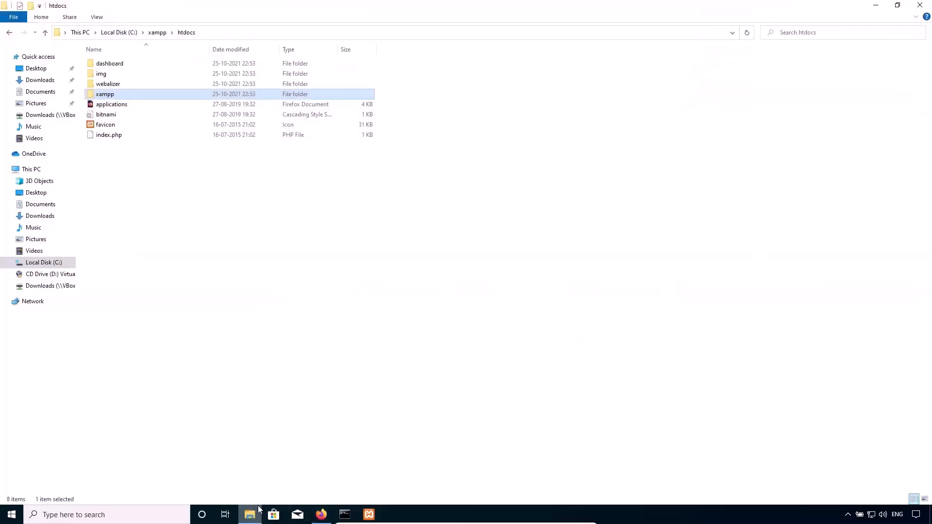
click(39, 80)
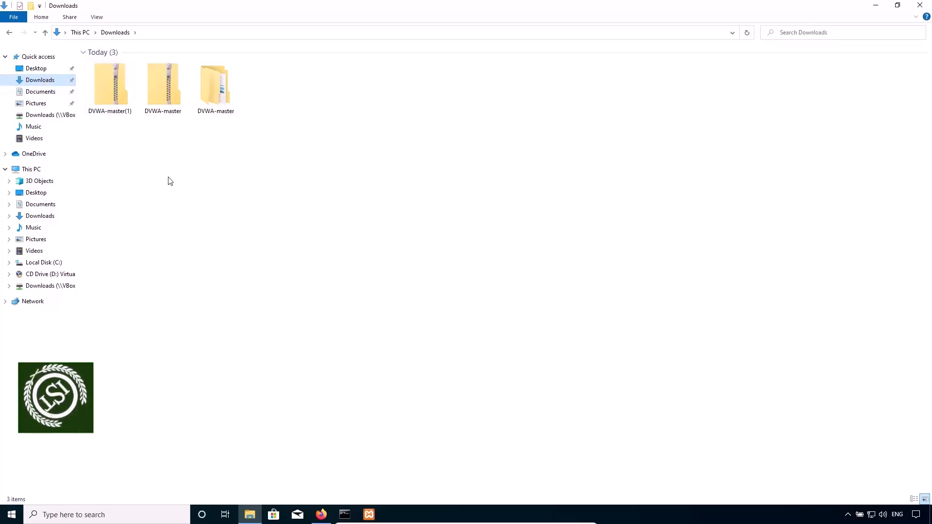
click(119, 99)
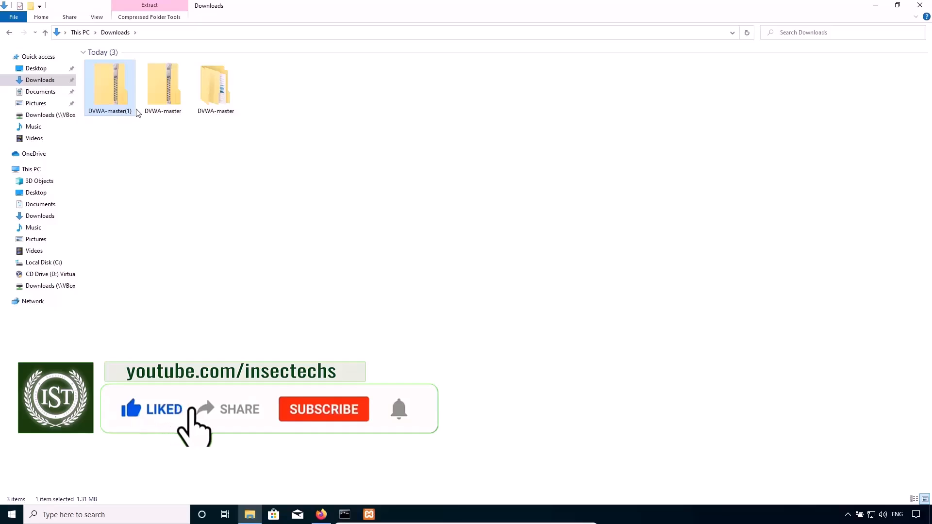
double_click(205, 98)
click(138, 66)
right_click(121, 62)
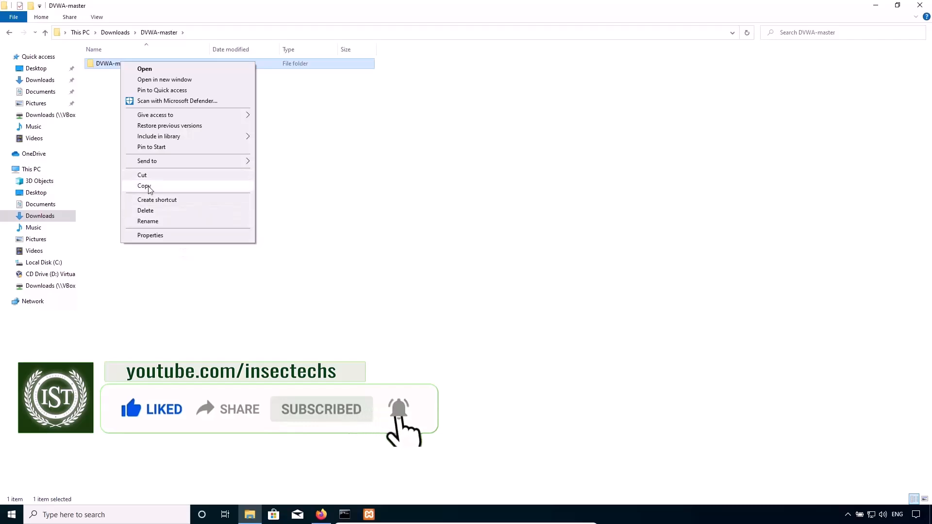
click(146, 187)
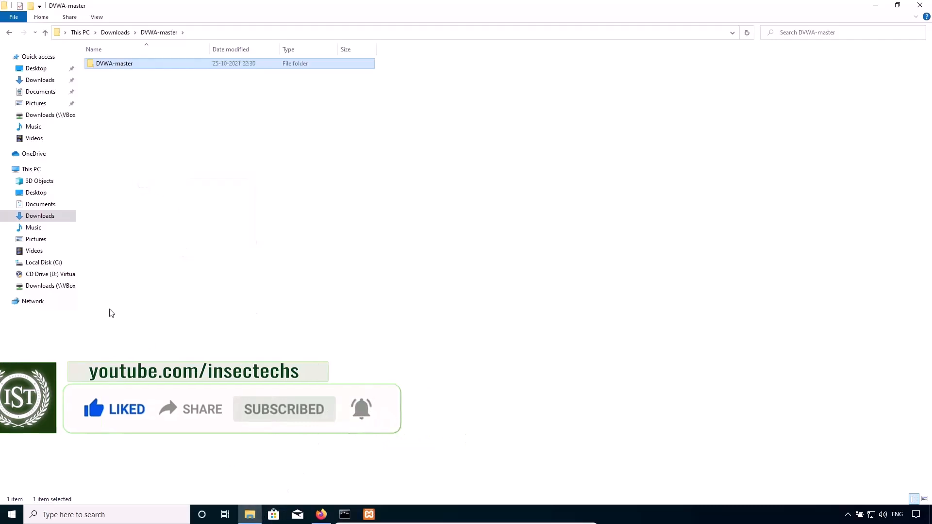
Paste the copied DVWA-master folder into C:\xampp\htdocs.
click(48, 262)
double_click(114, 117)
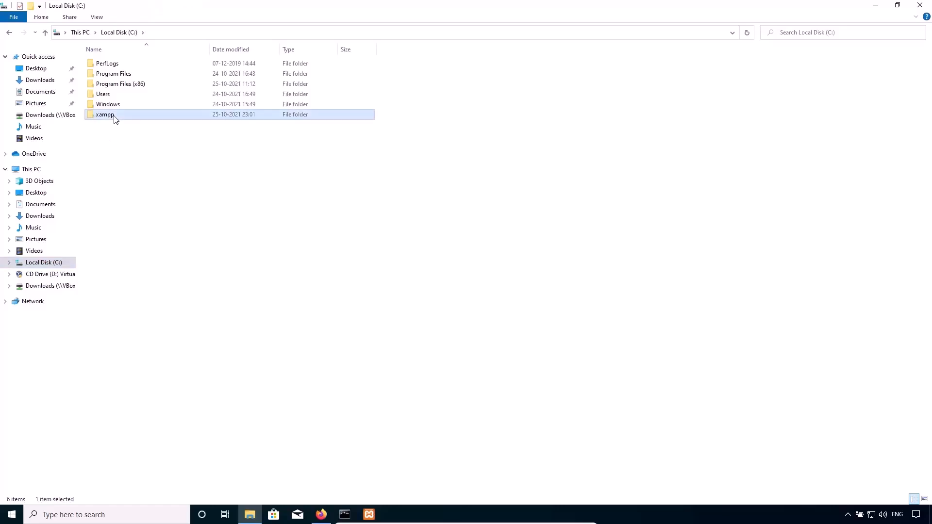
double_click(115, 115)
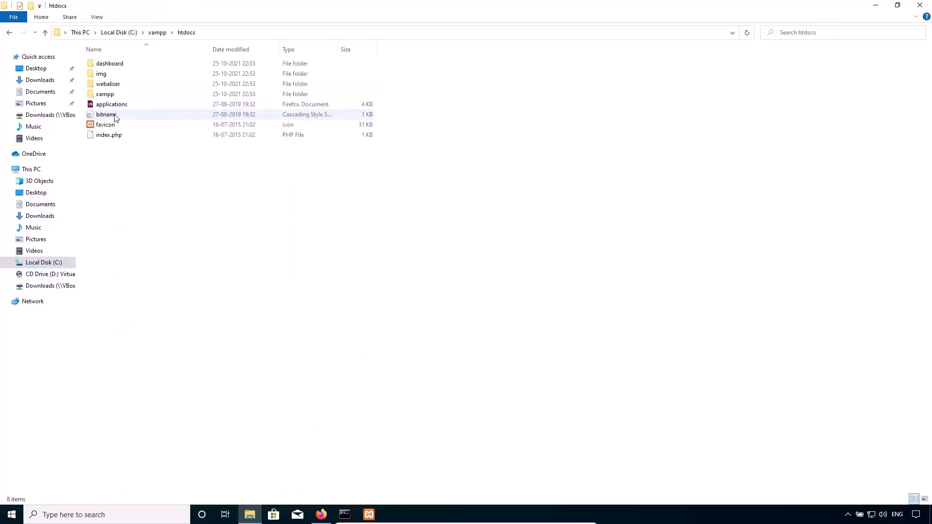
right_click(181, 187)
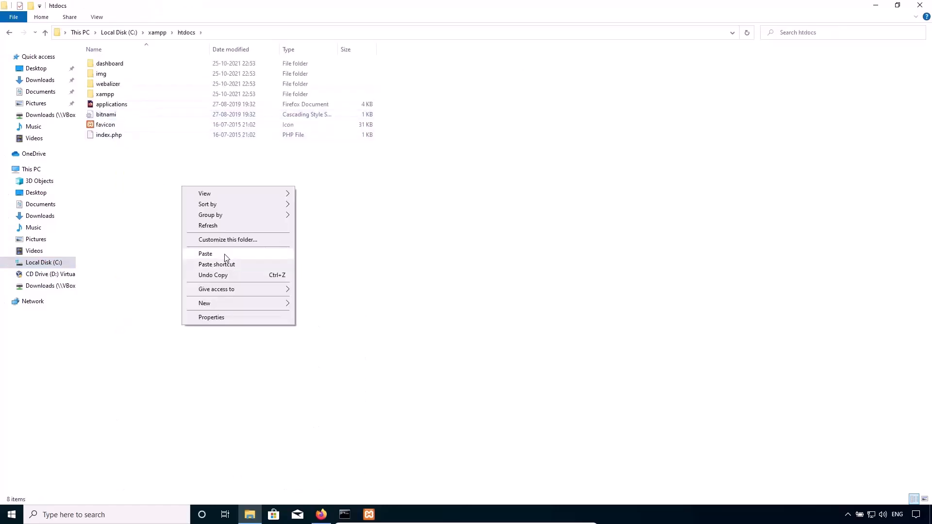
click(225, 254)
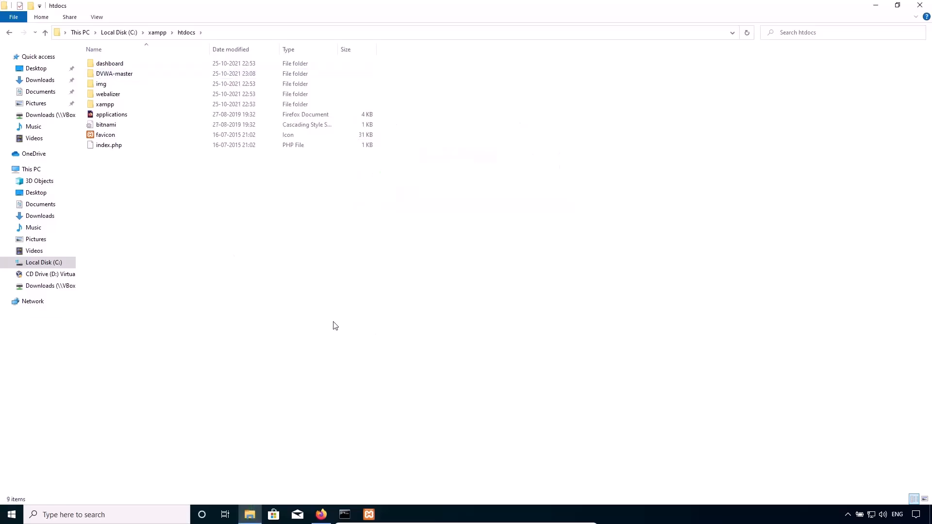
Rename the DVWA-master folder in htdocs as dvwa and open it.
click(123, 75)
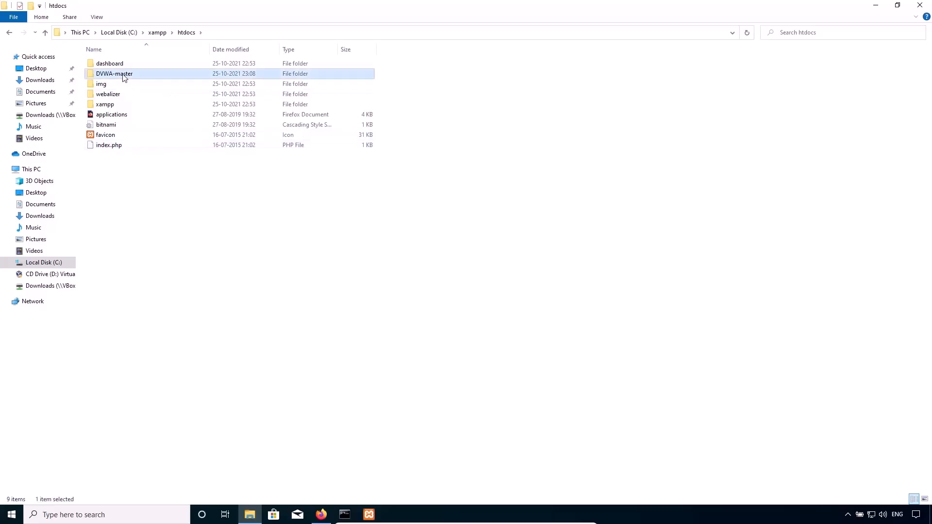
click(123, 75)
text(dvwa)
key(Return)
double_click(125, 77)
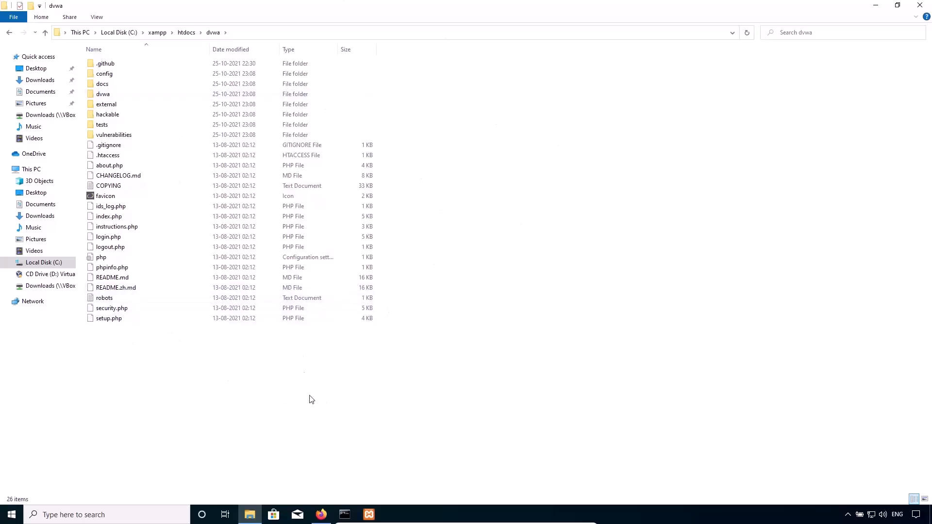
Switch to Firefox and load localhost/dvwa in place of the XAMPP dashboard page.
click(321, 514)
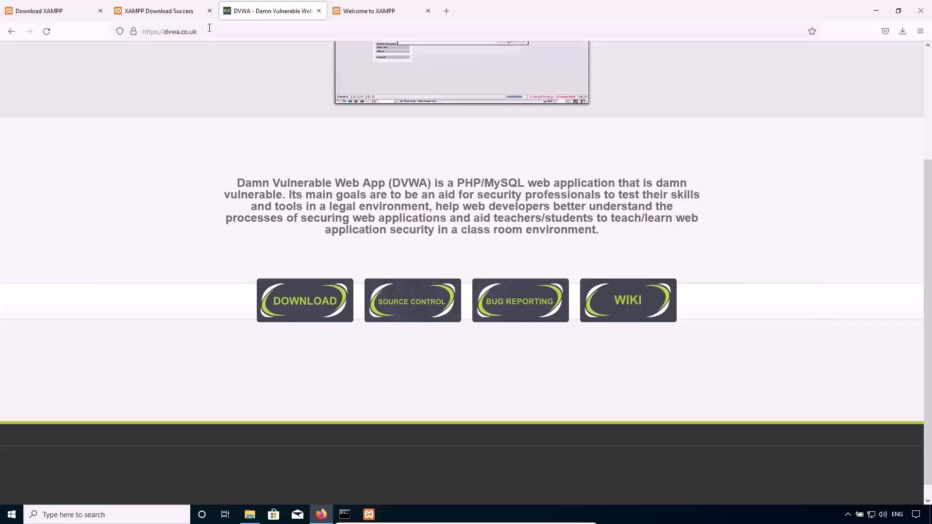
click(372, 11)
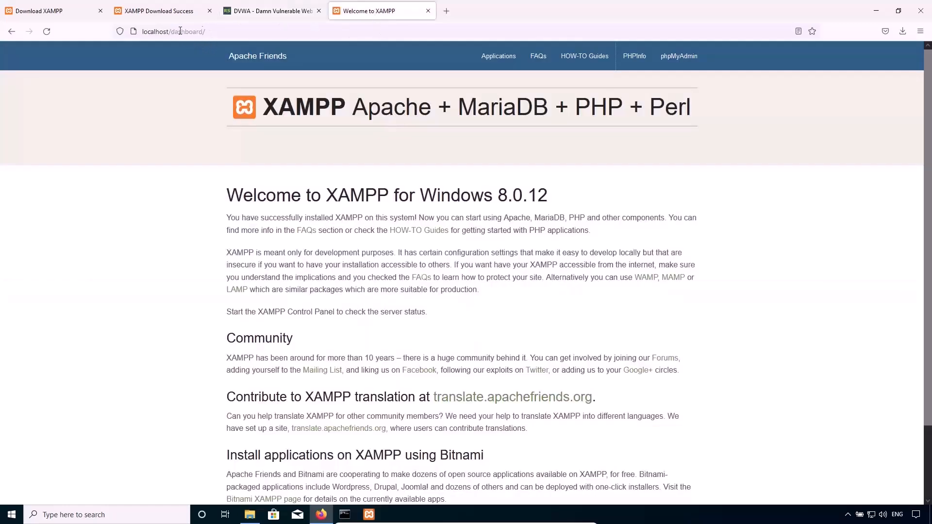
drag(171, 32, 283, 35)
text(dvwa)
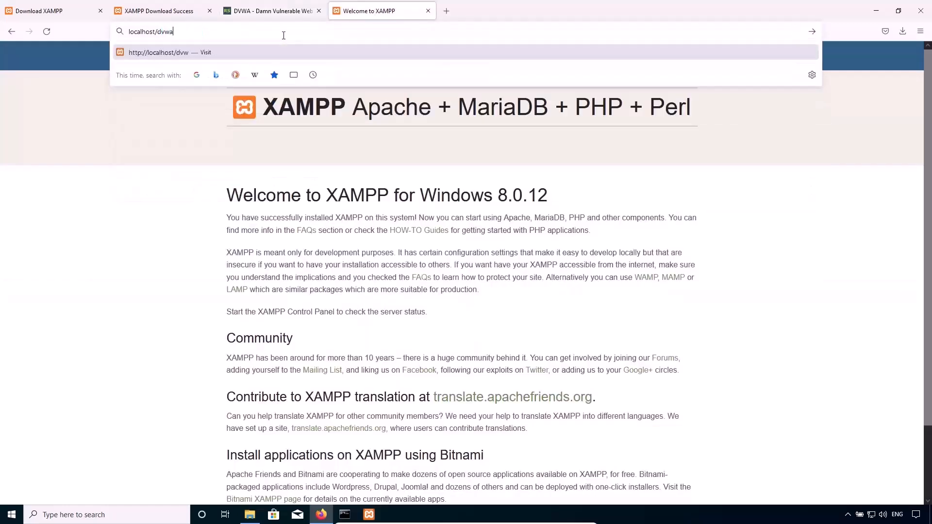
key(Return)
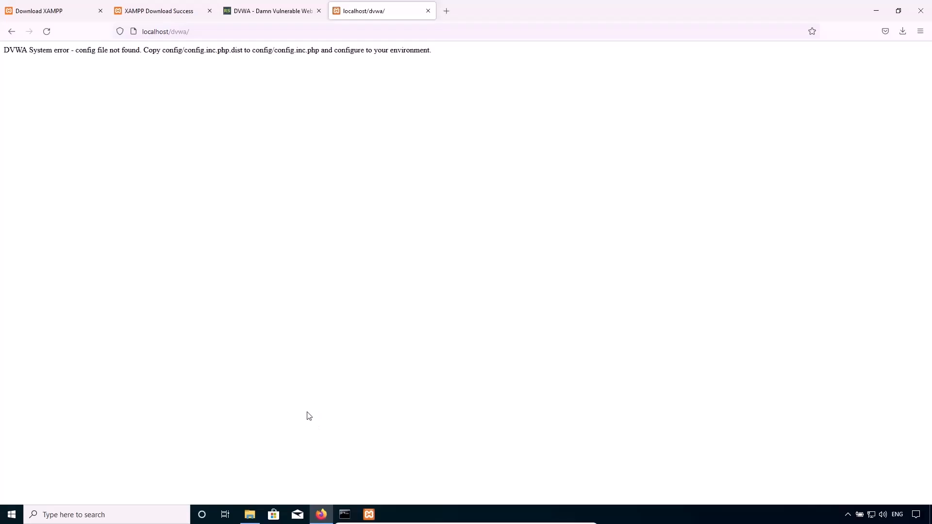
Switch to File Explorer, open dvwa's config folder and rename config.inc.php.dist as config.inc.php, accepting the extension change.
click(249, 514)
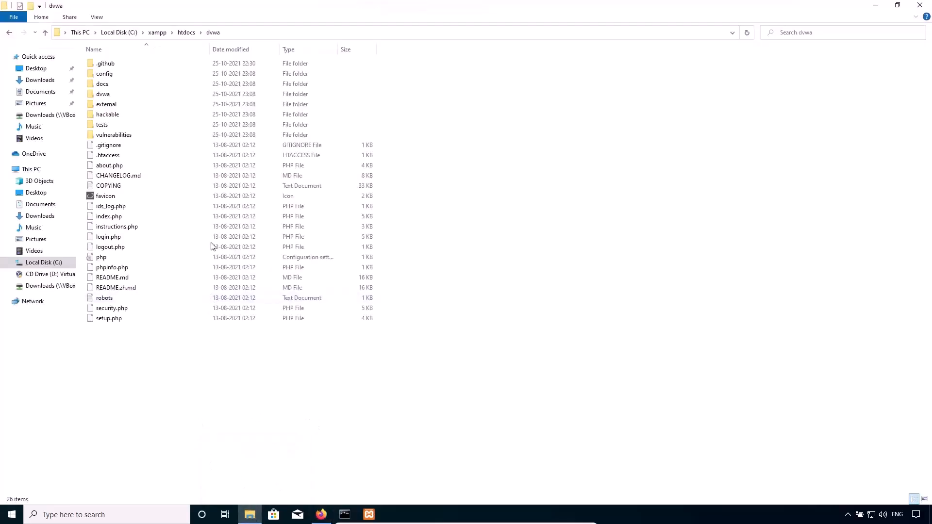
double_click(128, 77)
click(120, 67)
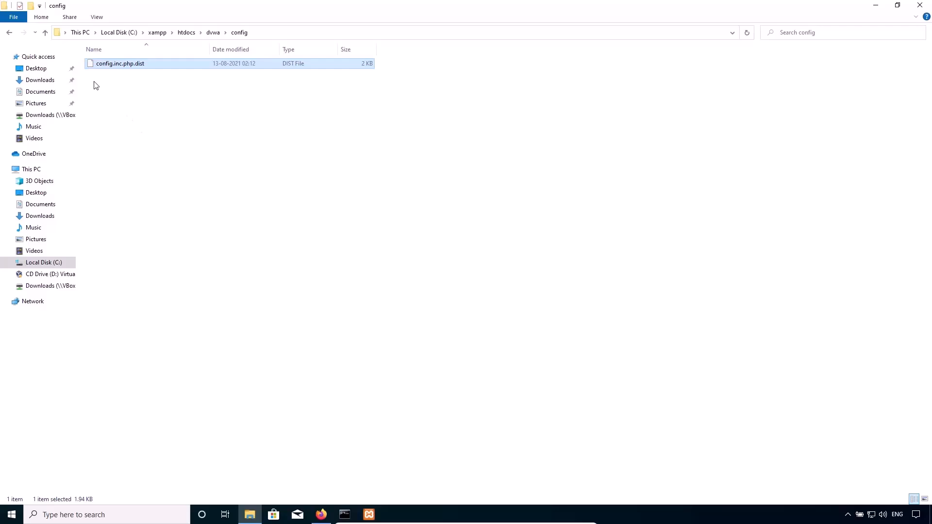
right_click(135, 66)
click(161, 176)
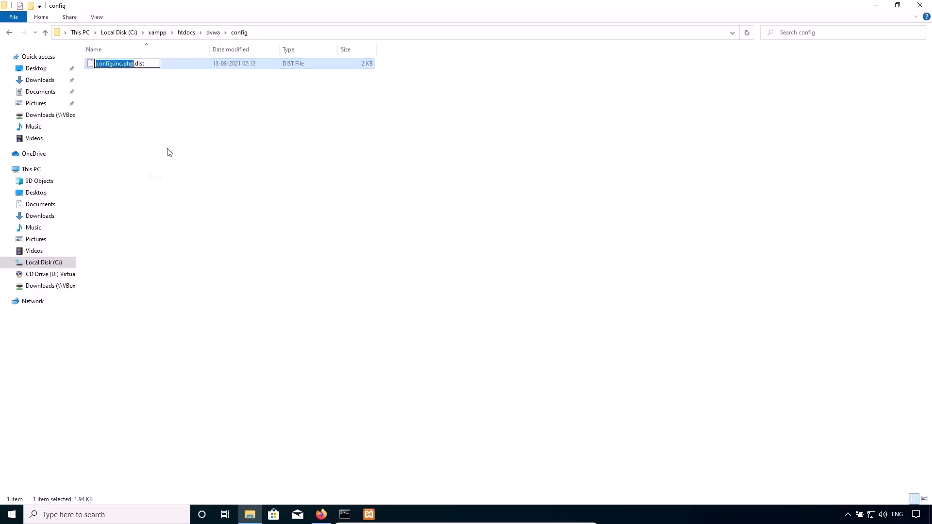
click(149, 63)
key(Return)
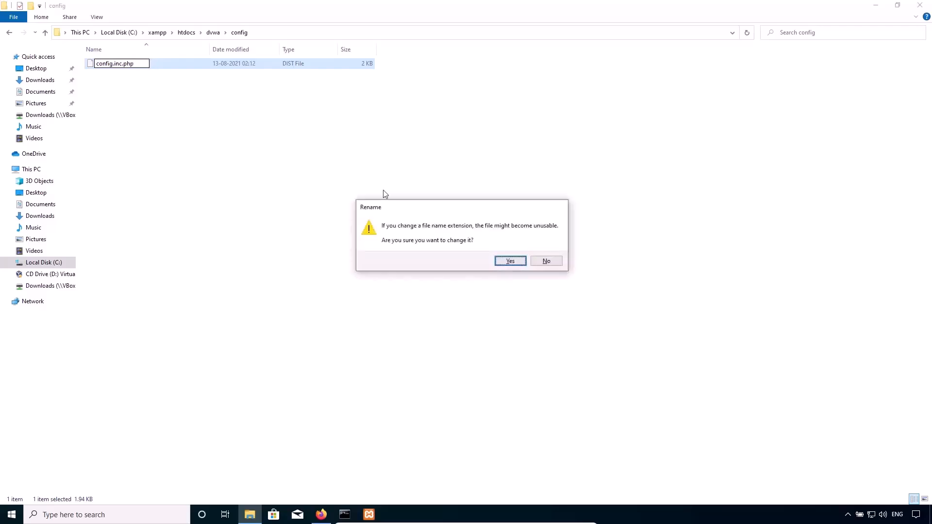
click(512, 264)
Open the config.inc.php file in Notepad.
right_click(140, 64)
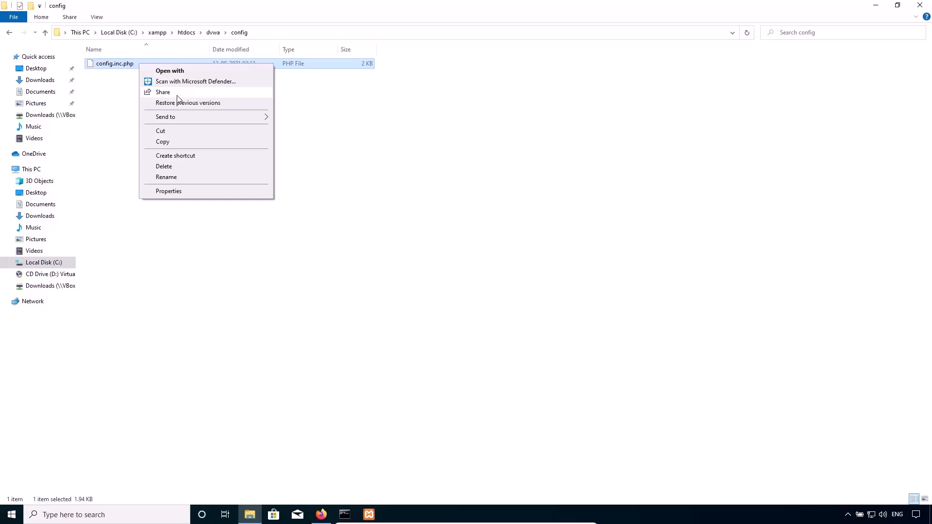
click(191, 73)
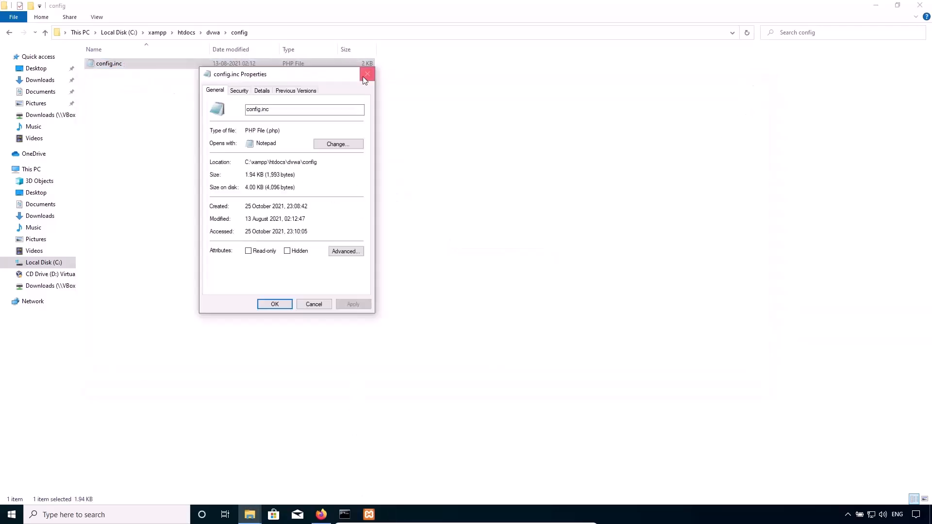
click(364, 73)
right_click(115, 70)
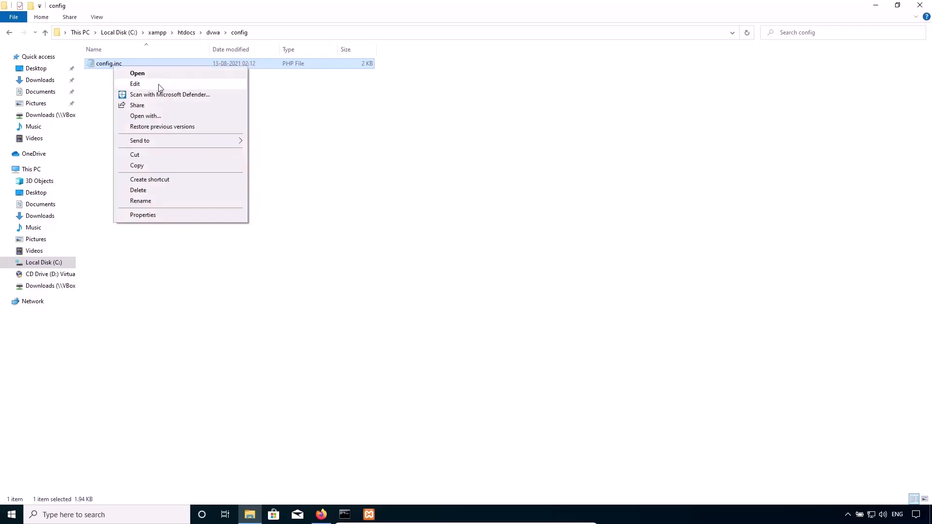
click(154, 116)
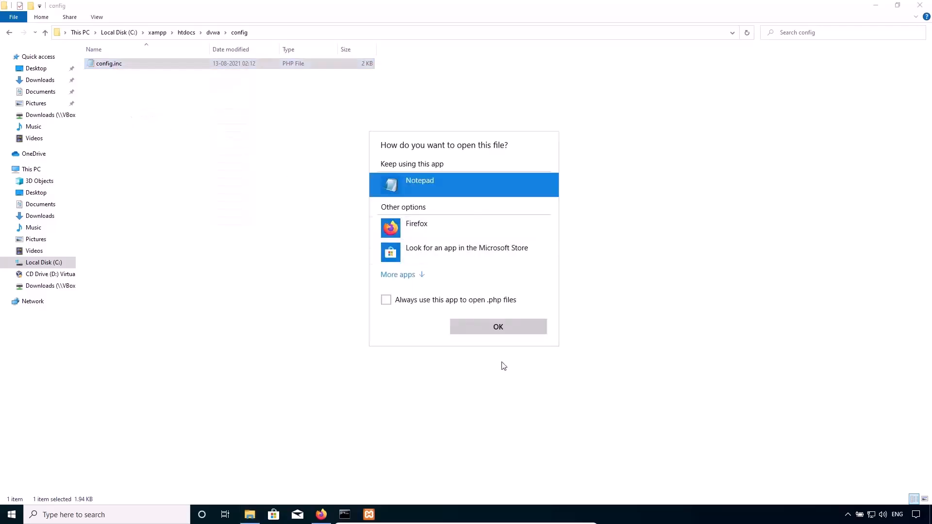
click(496, 332)
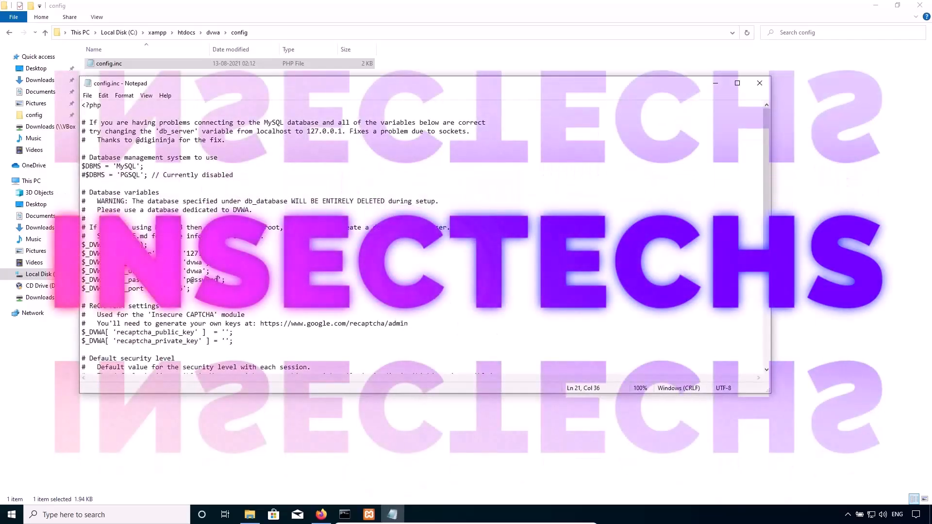
Empty the db_password value and set db_user to root in the database variables.
drag(218, 280, 186, 280)
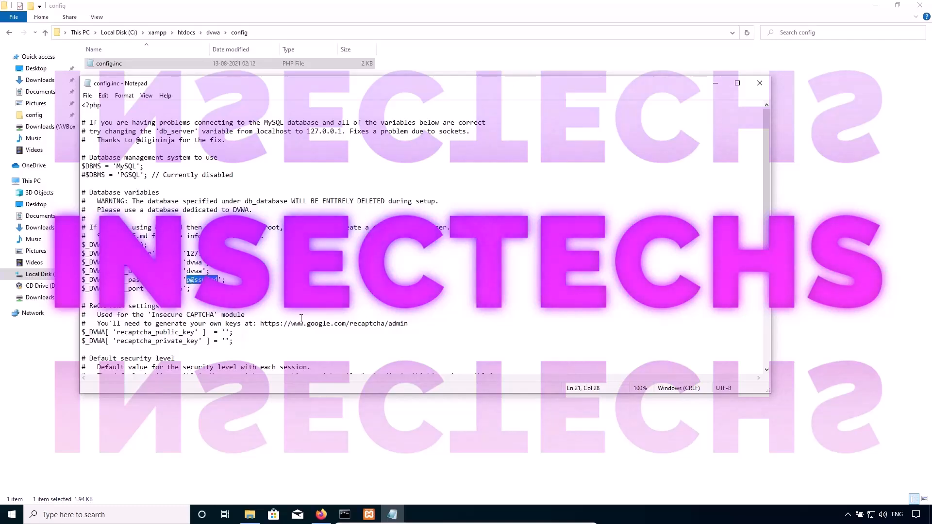
key(BackSpace)
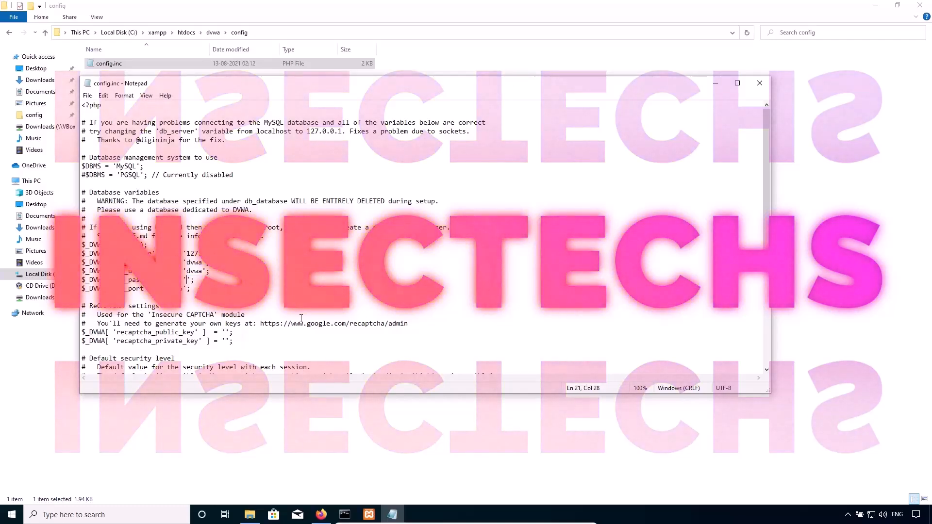
double_click(191, 271)
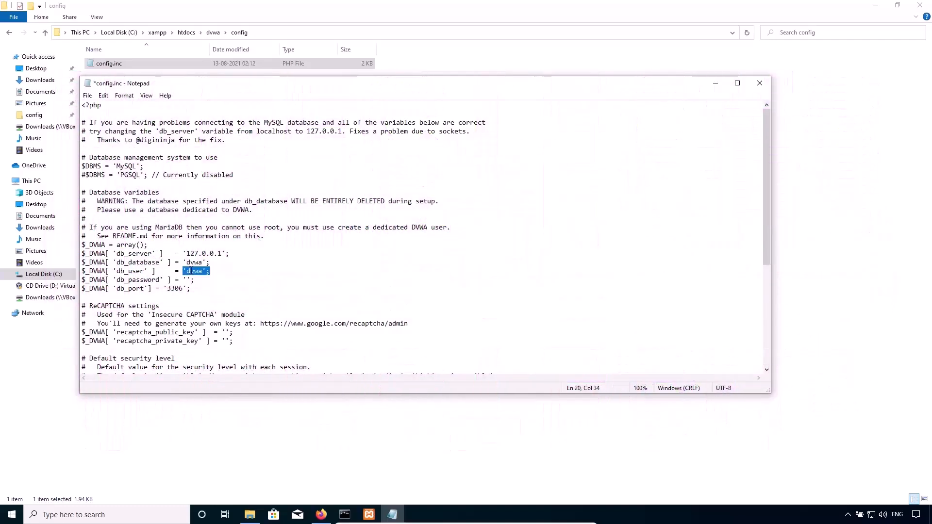
mouse_move(202, 271)
mouse_down()
mouse_move(189, 279)
mouse_move(187, 271)
mouse_up()
text(root)
Save the edited config file and close both Notepad and File Explorer.
click(87, 95)
click(100, 140)
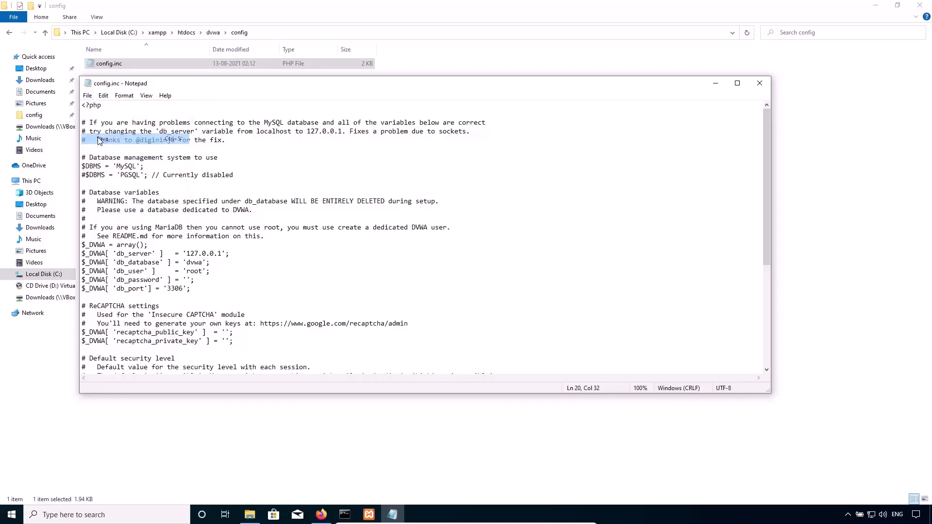
click(759, 84)
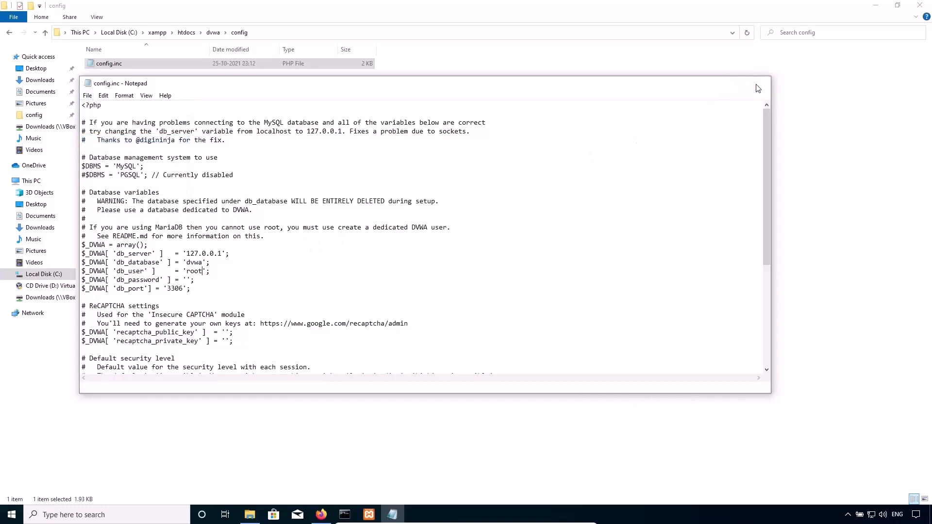
click(918, 6)
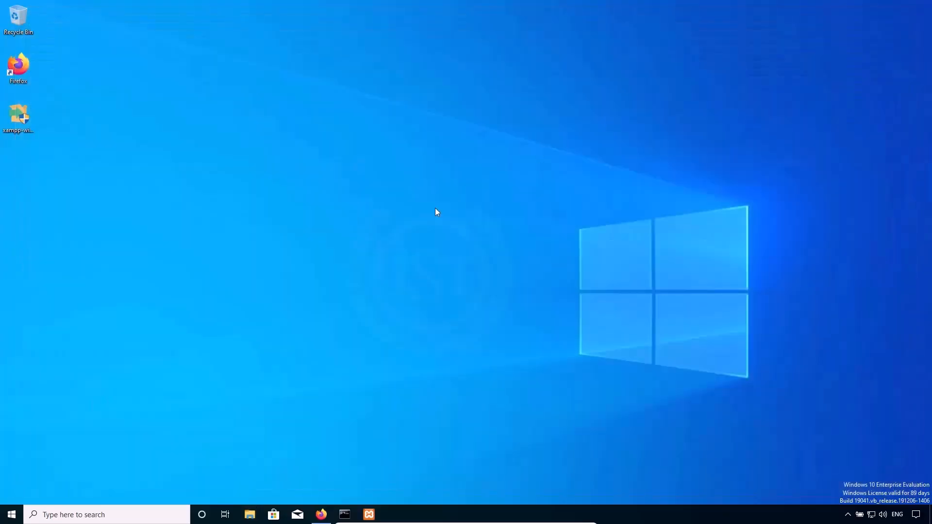
Switch to Firefox and load localhost/dvwa in a new tab.
click(321, 514)
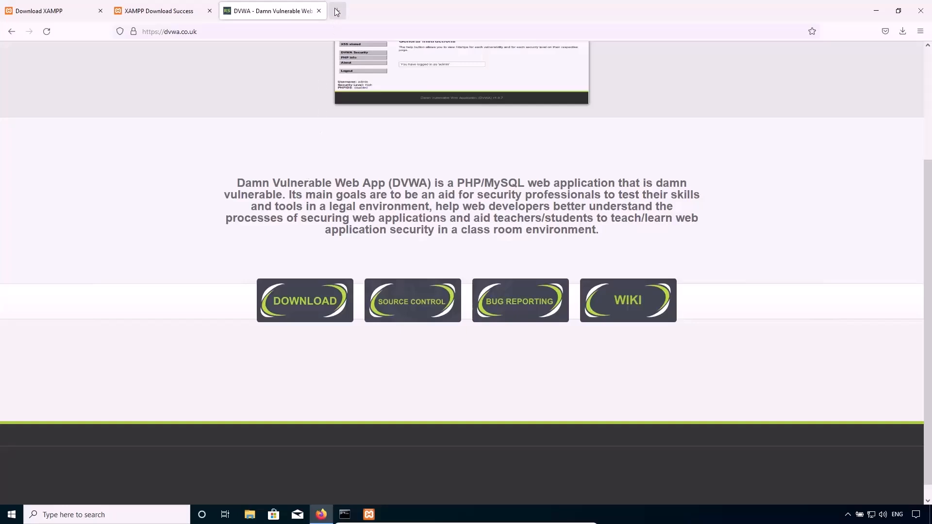
click(335, 11)
text(lo)
key(Right)
text(d)
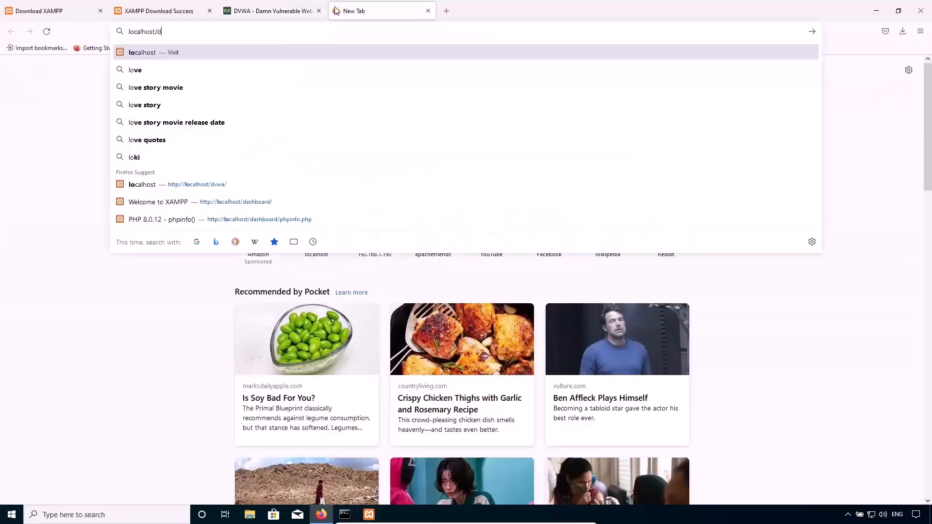
text(vwa)
key(Return)
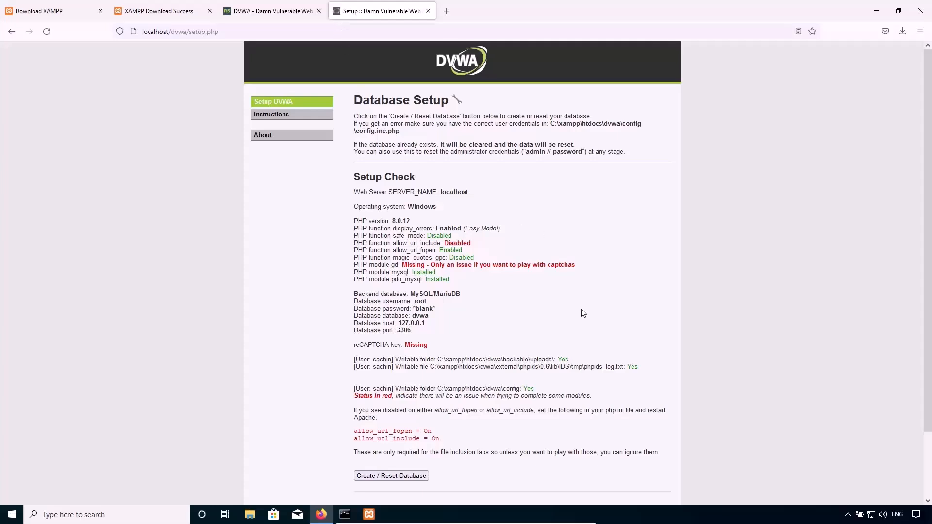
Create the DVWA database from the Database Setup page.
scroll(581, 309, down, 3)
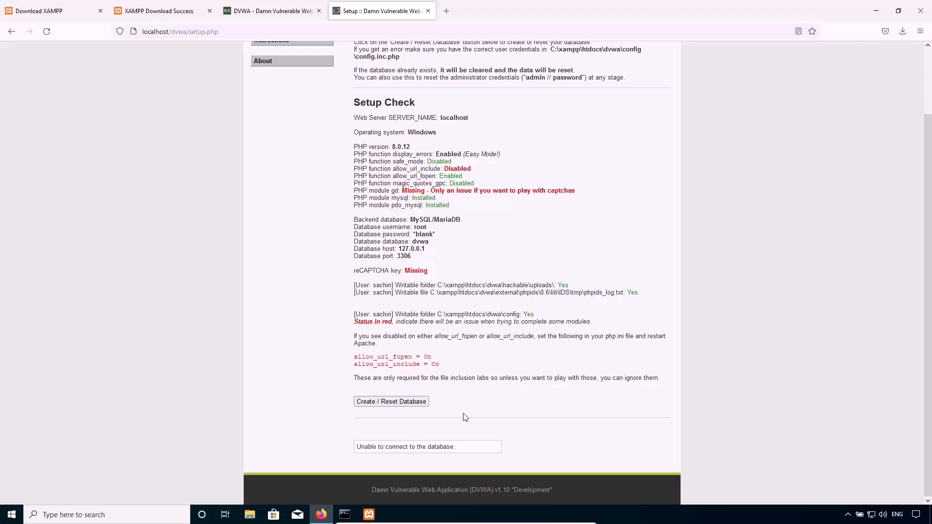
click(386, 405)
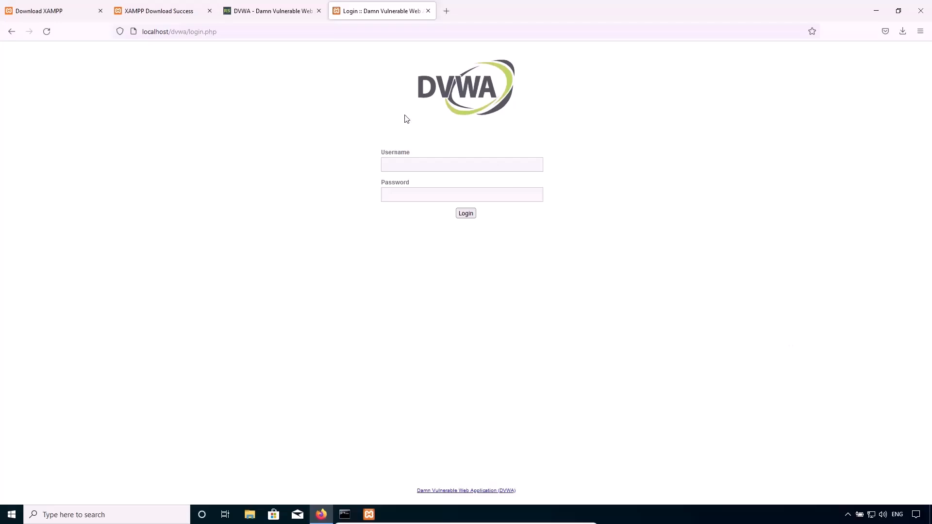
click(244, 34)
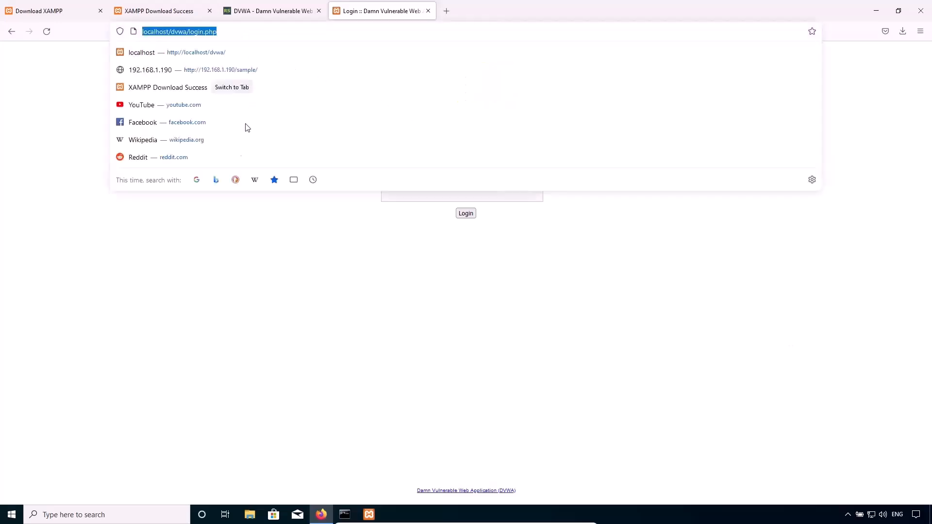
click(224, 216)
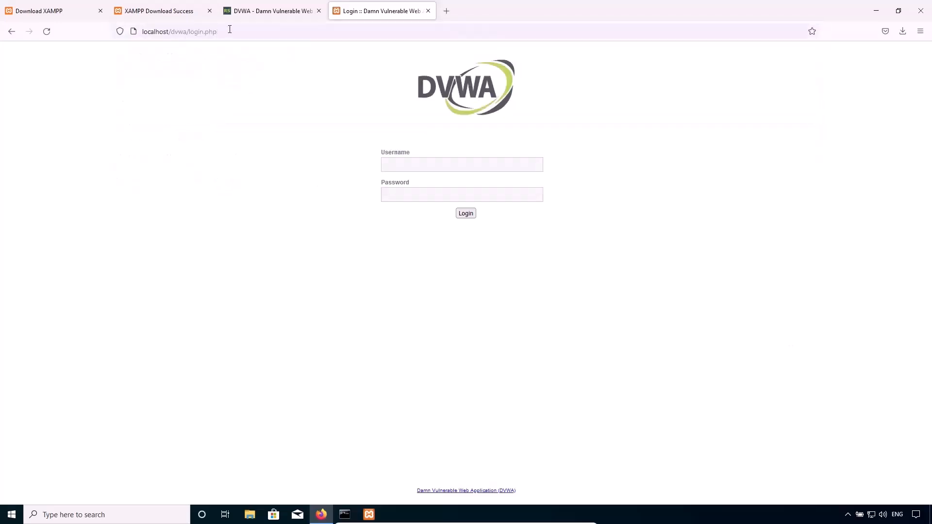
Log in to DVWA as admin with the account password and close the browser's save-login prompt.
click(411, 166)
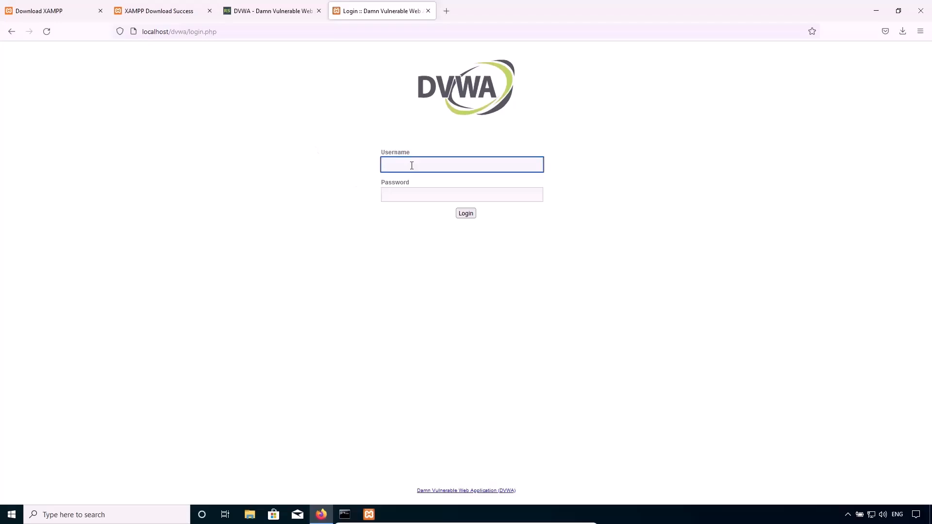
key(Return)
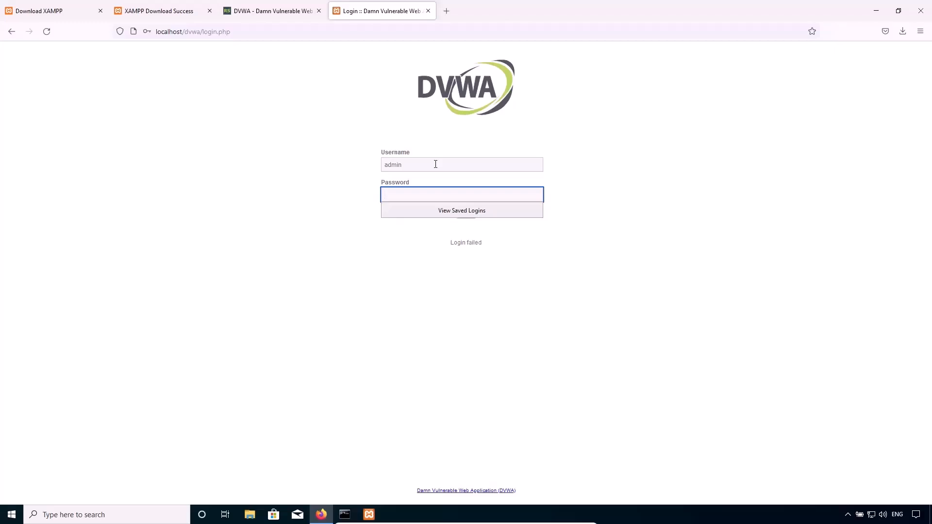
text(pa)
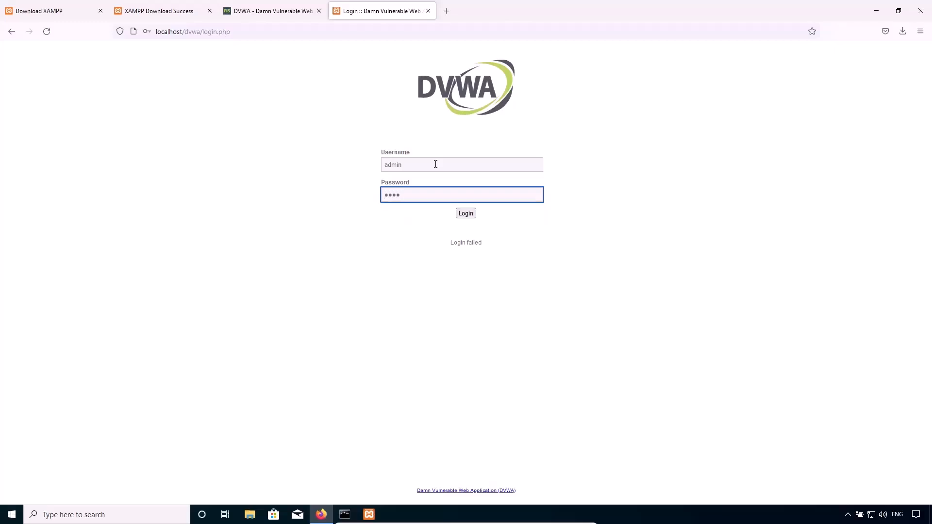
click(466, 214)
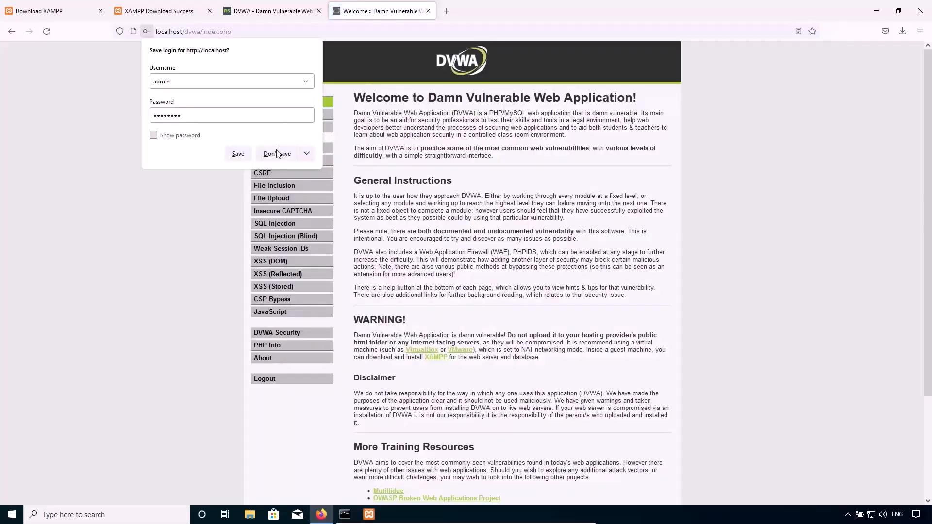
click(239, 153)
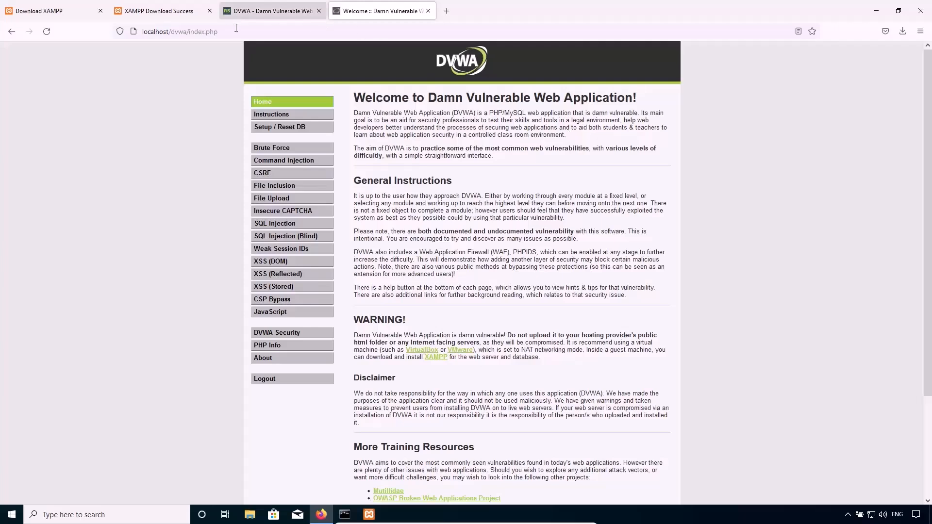
Review the introduction and general instructions on the DVWA welcome page.
click(194, 31)
click(125, 238)
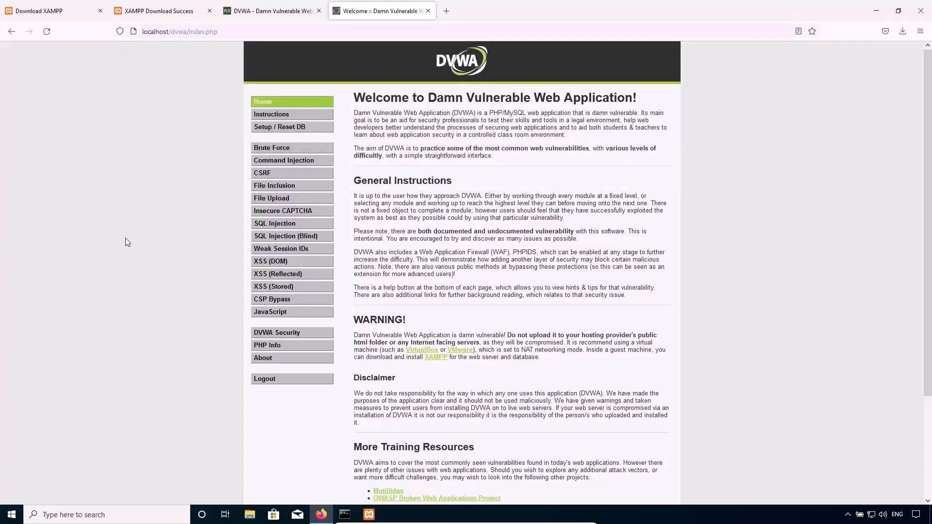
drag(373, 99, 476, 122)
click(530, 147)
scroll(455, 329, down, 3)
scroll(467, 388, up, 3)
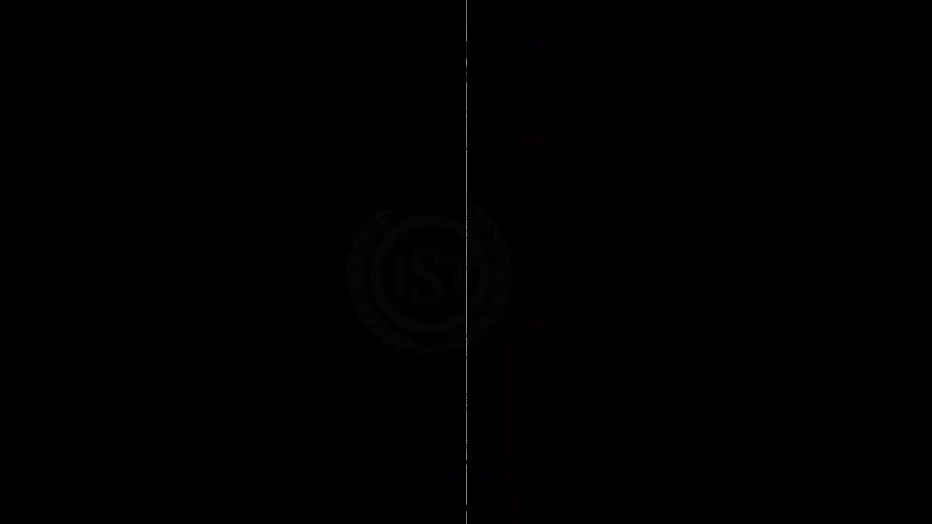
scroll(257, 188, up, 3)
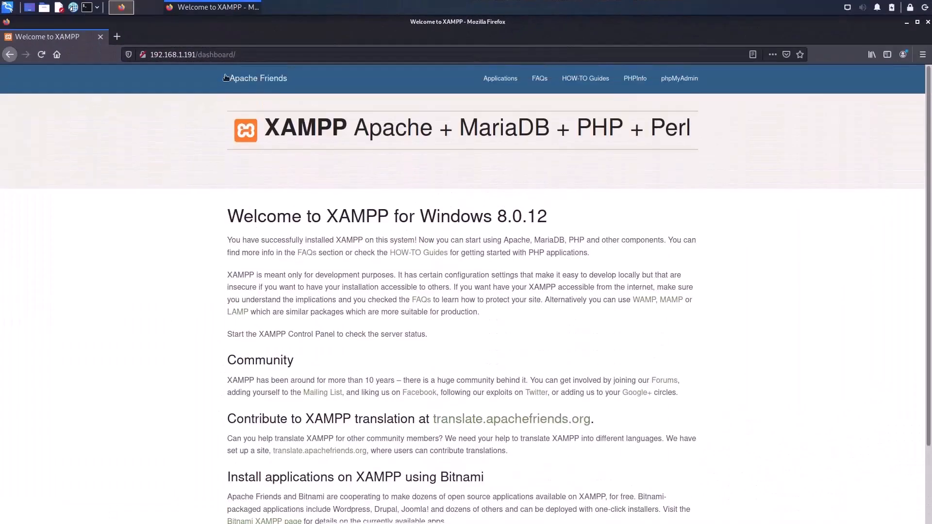
On the Kali machine, replace the XAMPP dashboard address in Firefox with 192.168.1.191/dvwa and load it.
drag(202, 56, 297, 66)
key(BackSpace)
key(BackSpace)
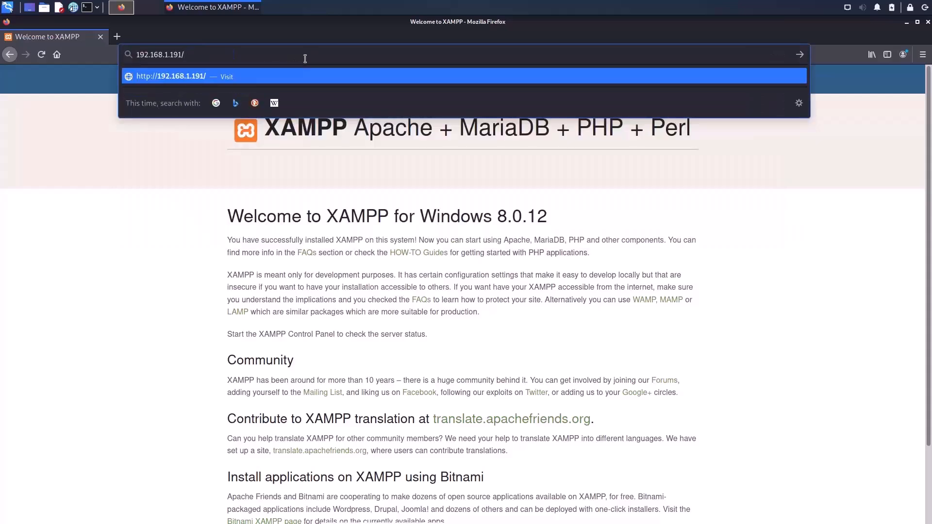
text(dvwa)
key(Return)
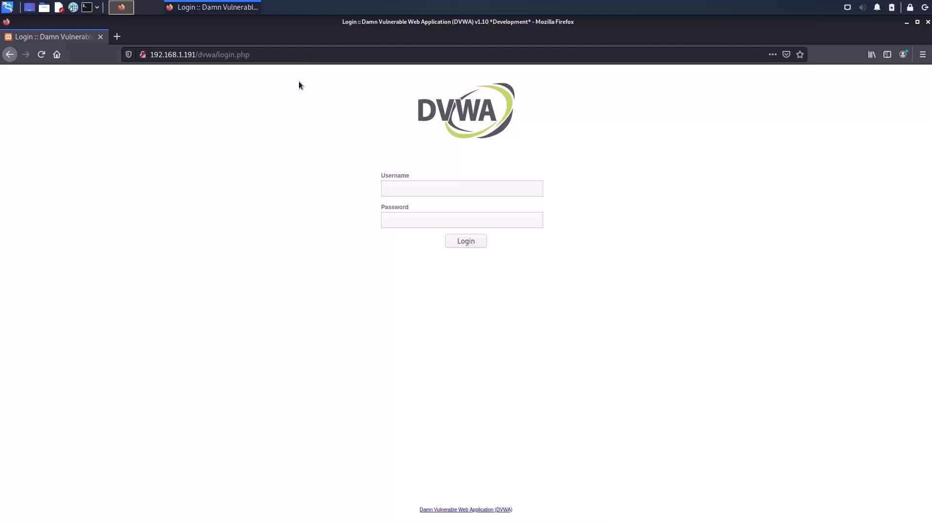
Log in to the remote DVWA site as admin with the account password and decline saving the login.
click(432, 186)
text(admin)
key(Tab)
text(passwo)
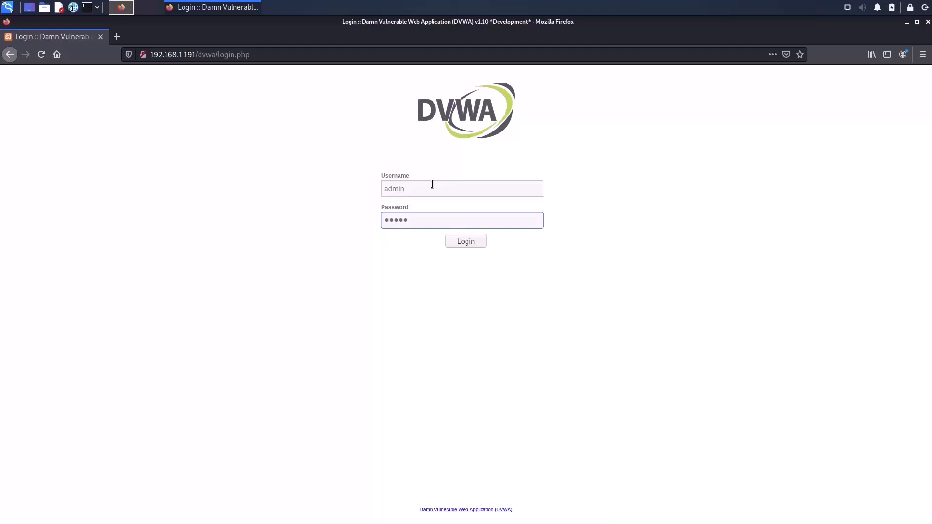
text(rd)
key(Return)
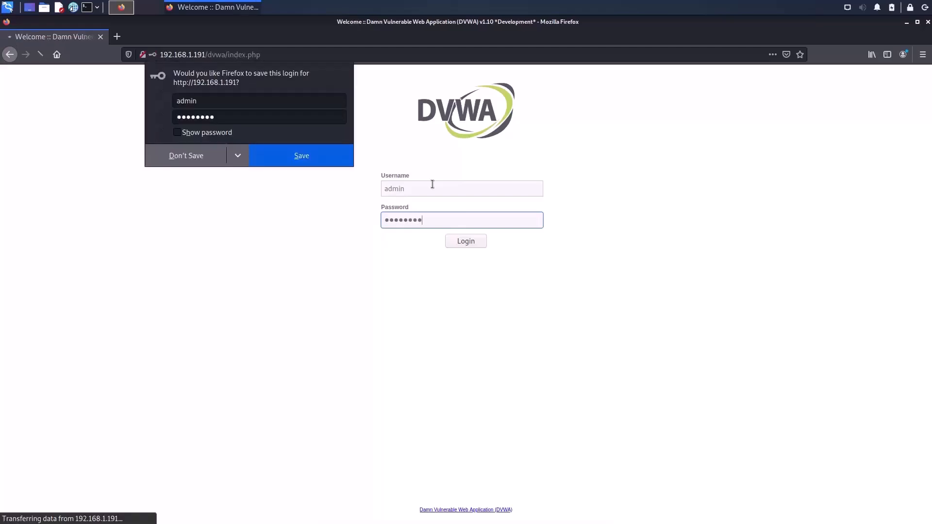
click(180, 165)
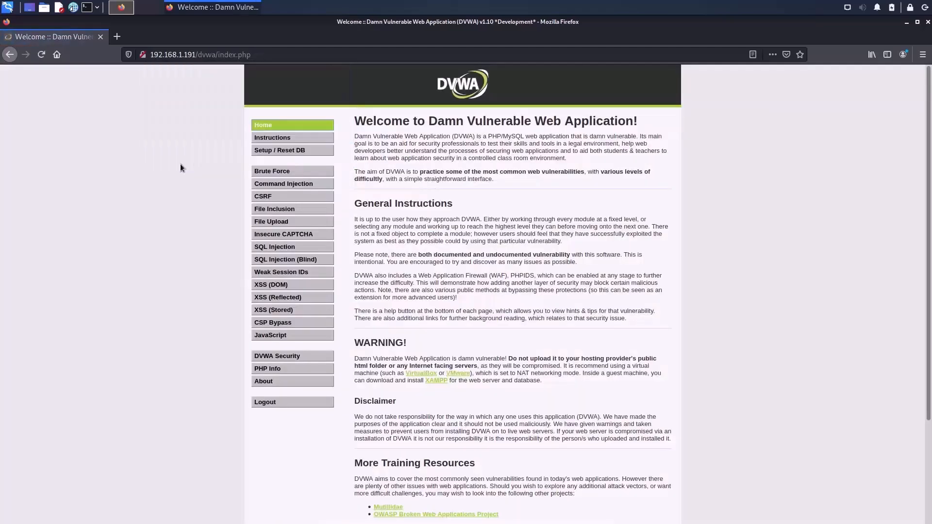
Open the Kali application launcher.
click(8, 6)
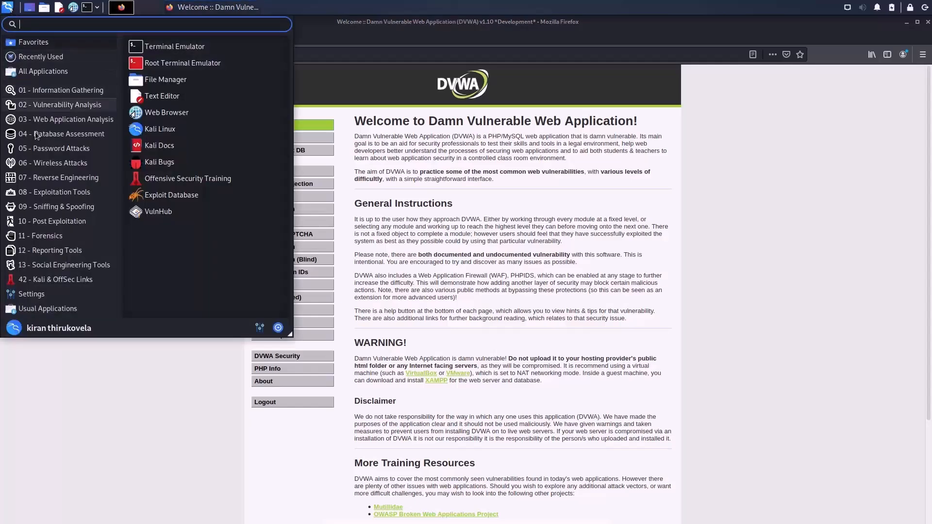